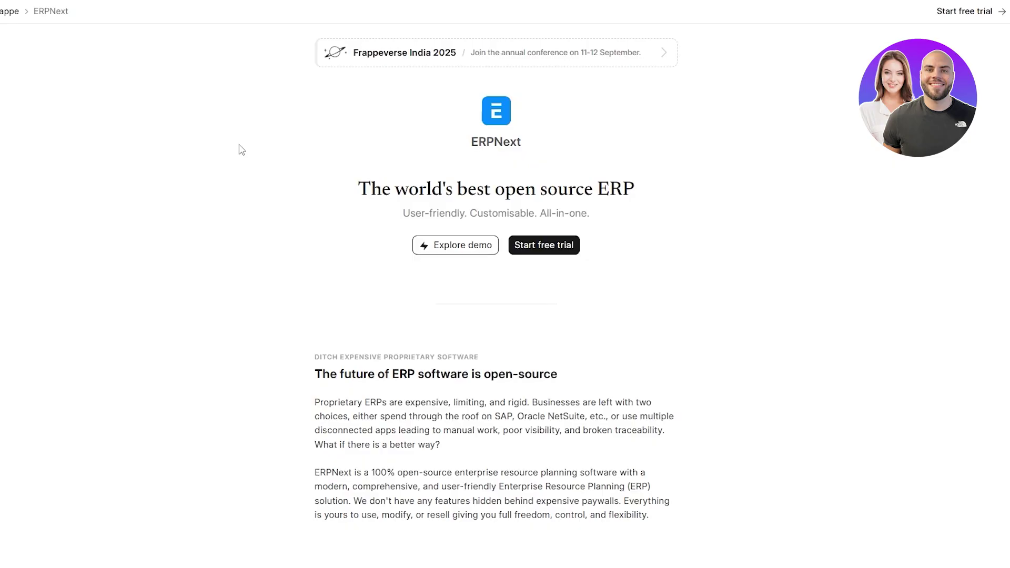
Look over the signup page's email field, site setup heading and Site name field.
{"action": "scroll", "coordinate": [241, 150], "scroll_direction": "left", "scroll_amount": 3}
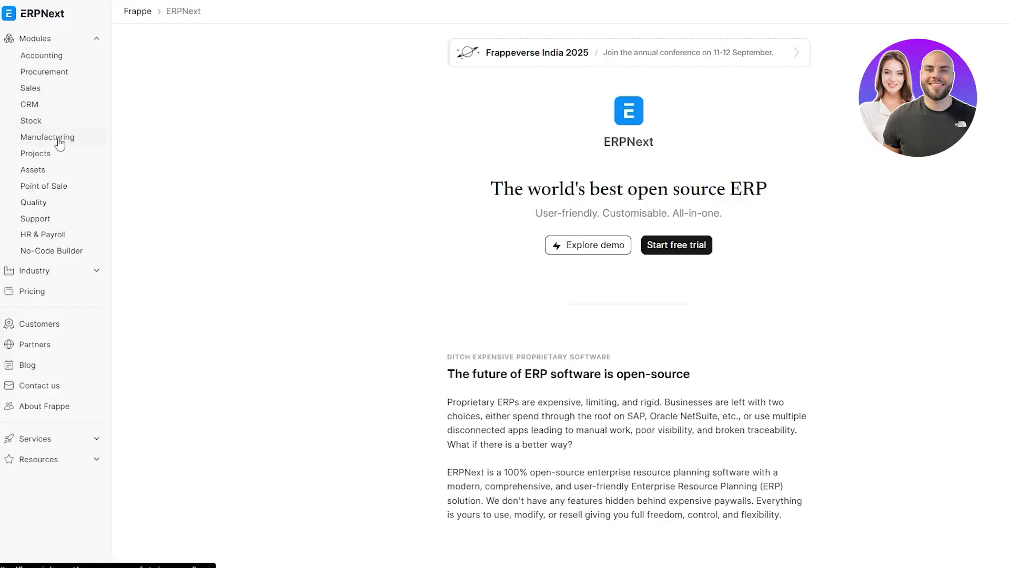
{"action": "scroll", "coordinate": [388, 289], "scroll_direction": "down", "scroll_amount": 10}
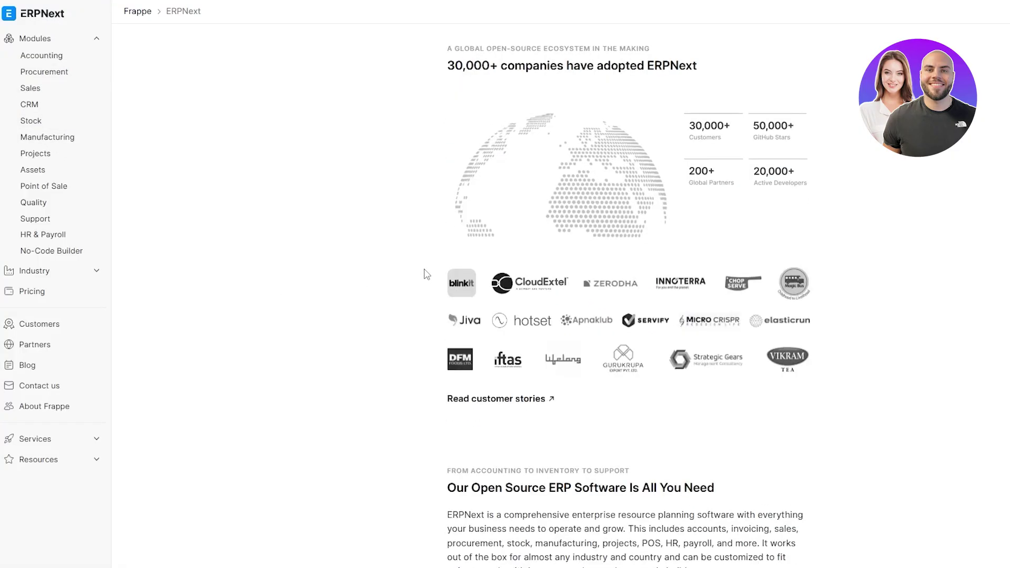
{"action": "scroll", "coordinate": [432, 264], "scroll_direction": "down", "scroll_amount": 15}
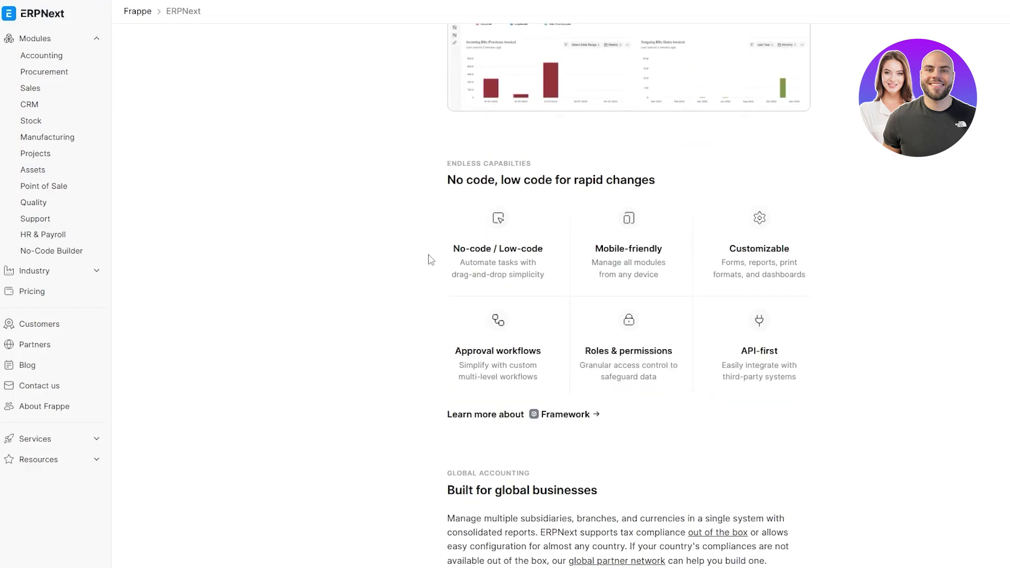
{"action": "scroll", "coordinate": [431, 259], "scroll_direction": "up", "scroll_amount": 20}
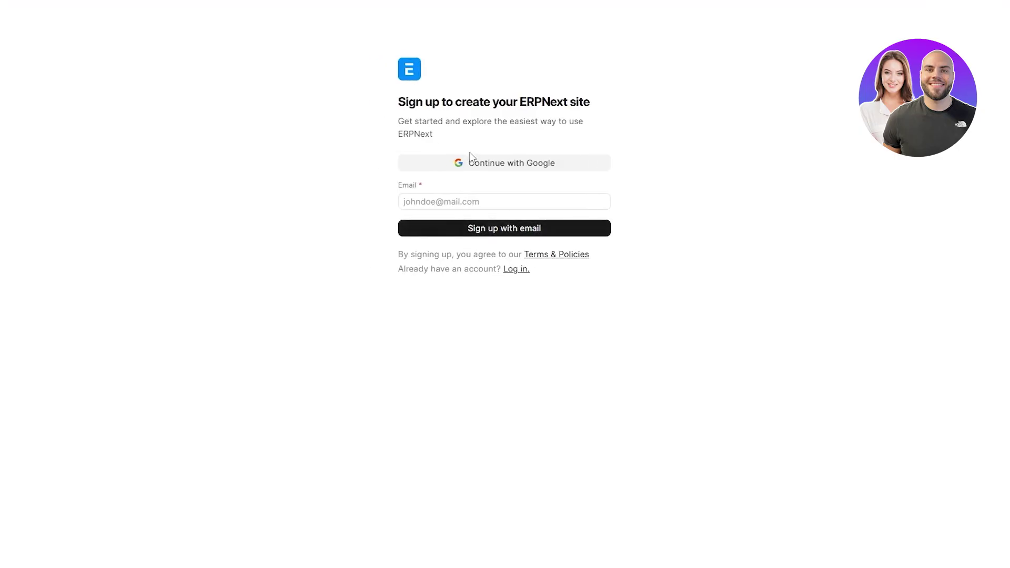
{"action": "left_click_drag", "start_coordinate": [399, 187], "coordinate": [409, 185]}
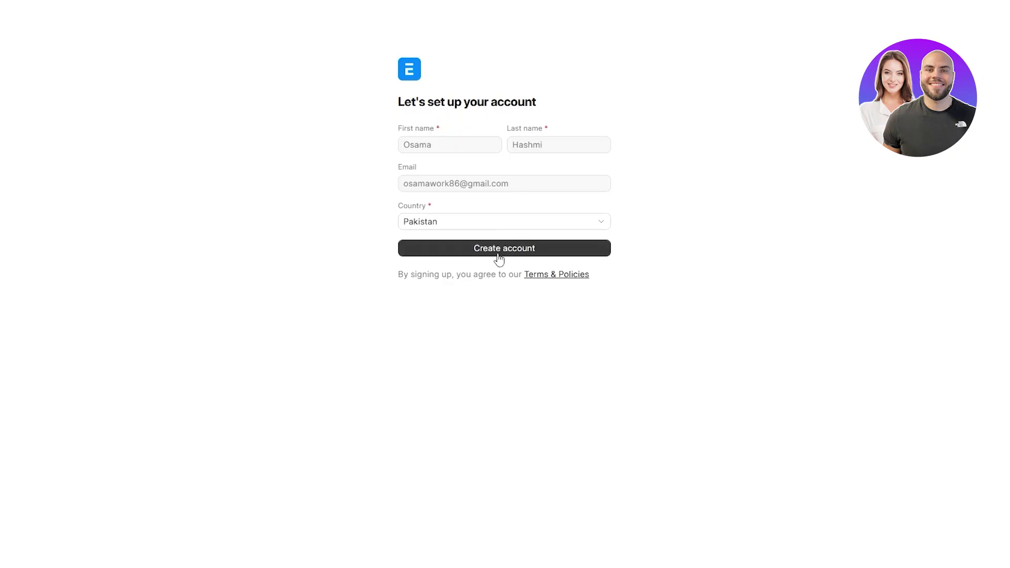
{"action": "left_click_drag", "start_coordinate": [381, 101], "coordinate": [503, 102]}
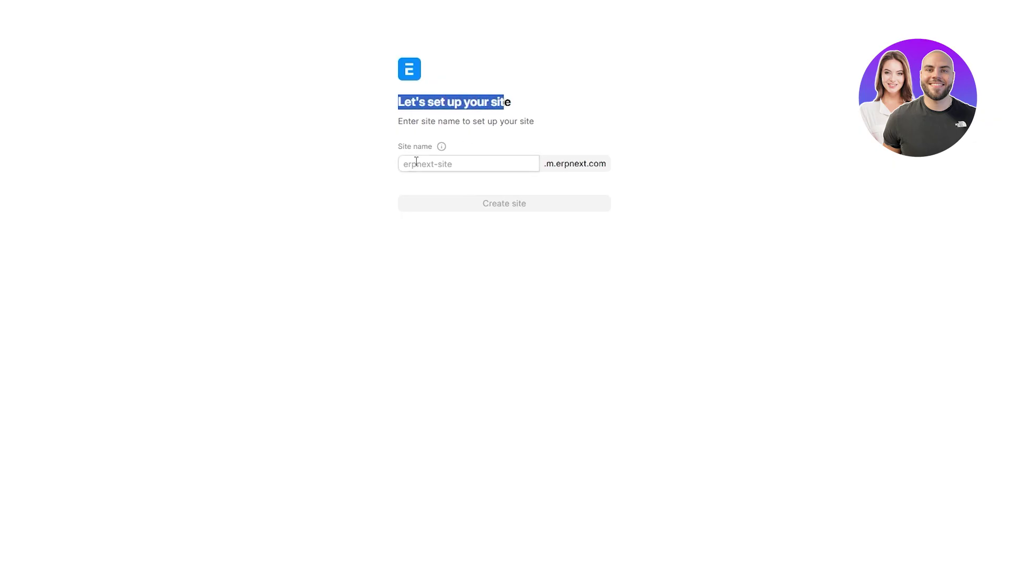
{"action": "left_click_drag", "start_coordinate": [403, 147], "coordinate": [463, 159]}
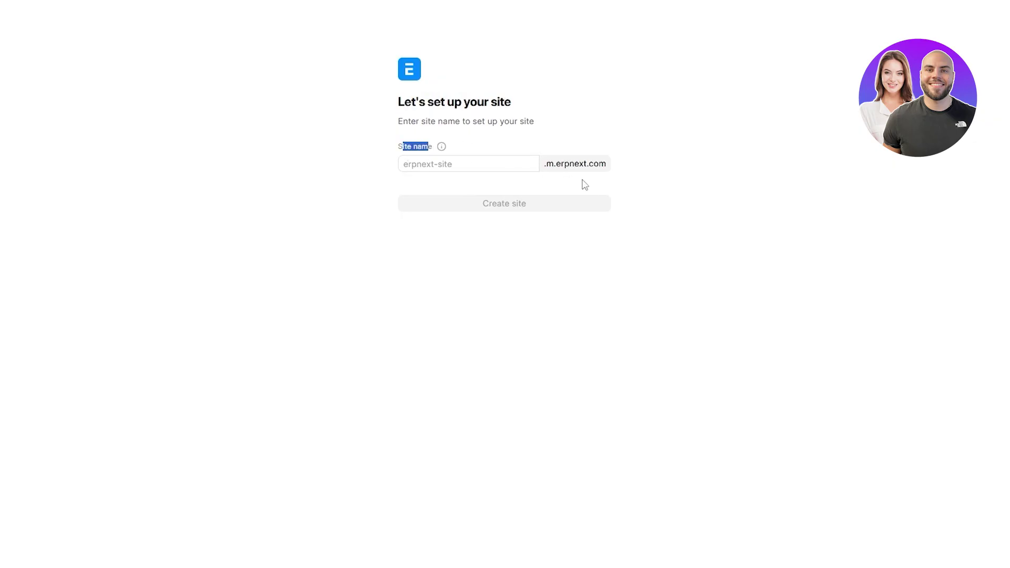
Enter the site name demositeasdjn and create the new ERPNext site.
{"action": "left_click", "coordinate": [580, 167]}
{"action": "left_click", "coordinate": [468, 165]}
{"action": "type", "text": "d"}
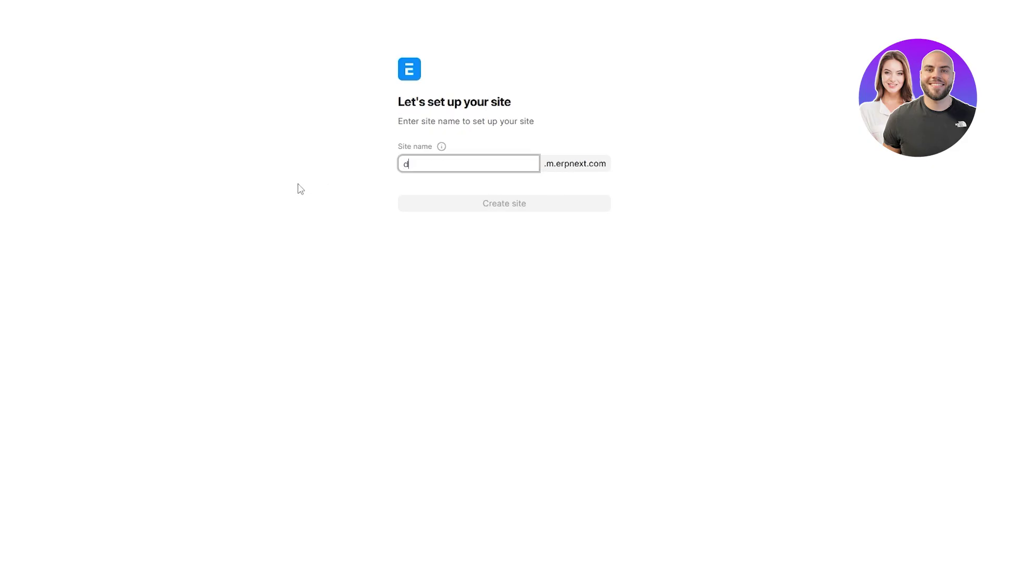
{"action": "type", "text": "emo"}
{"action": "type", "text": "deasdjr"}
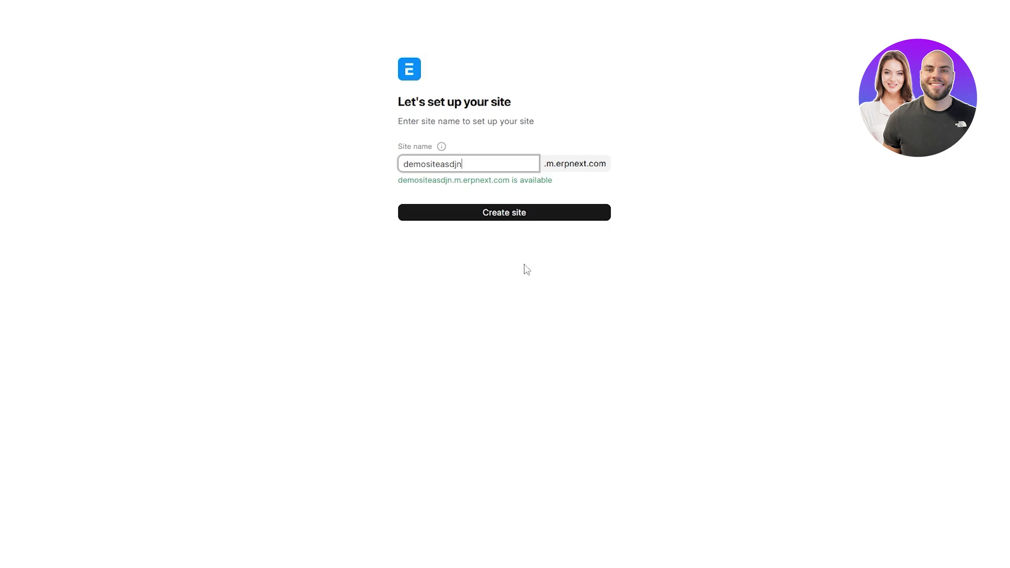
{"action": "left_click", "coordinate": [541, 212]}
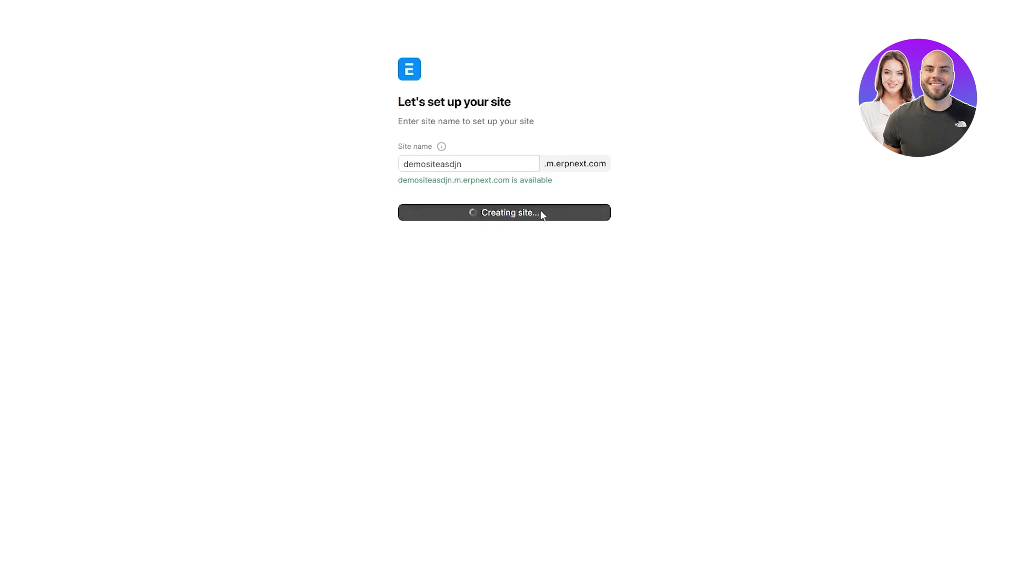
Keep English, set the currency to USD, and turn off usage-data sharing.
{"action": "left_click", "coordinate": [497, 408]}
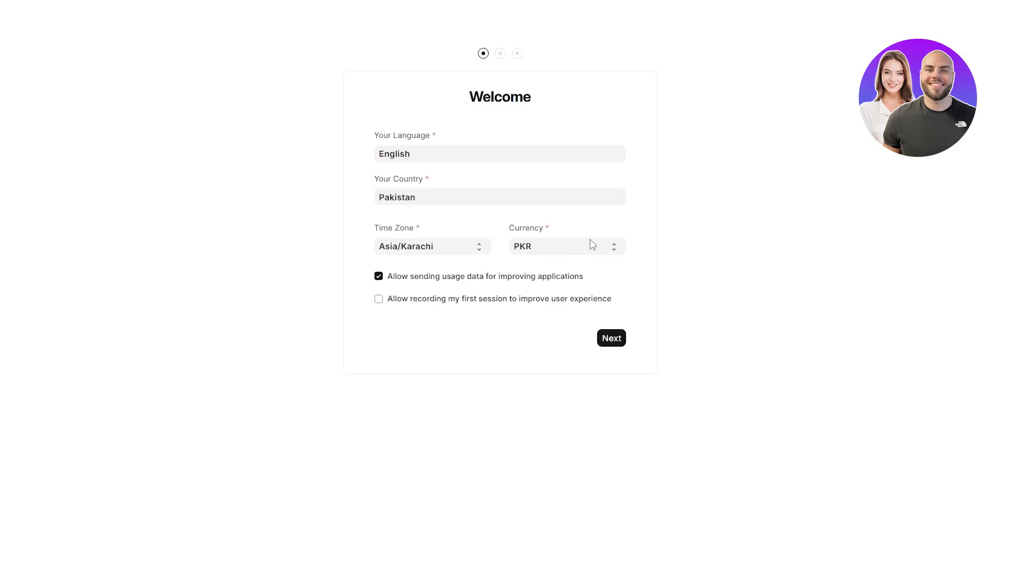
{"action": "left_click", "coordinate": [589, 246]}
{"action": "type", "text": "usd"}
{"action": "key", "text": "Return"}
{"action": "left_click_drag", "start_coordinate": [390, 279], "coordinate": [476, 284]}
{"action": "left_click", "coordinate": [476, 284]}
{"action": "left_click_drag", "start_coordinate": [399, 299], "coordinate": [483, 300]}
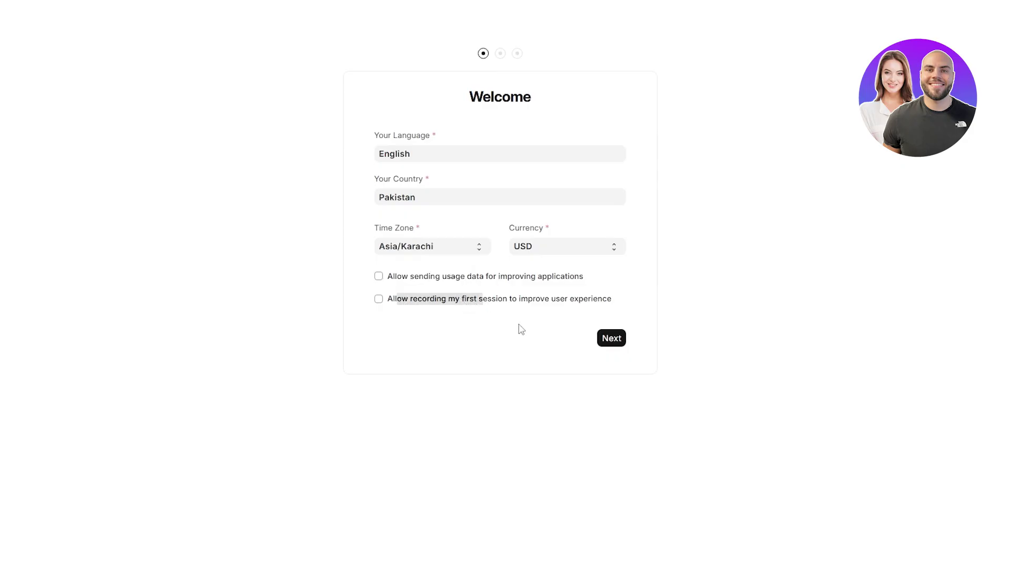
{"action": "left_click", "coordinate": [612, 339]}
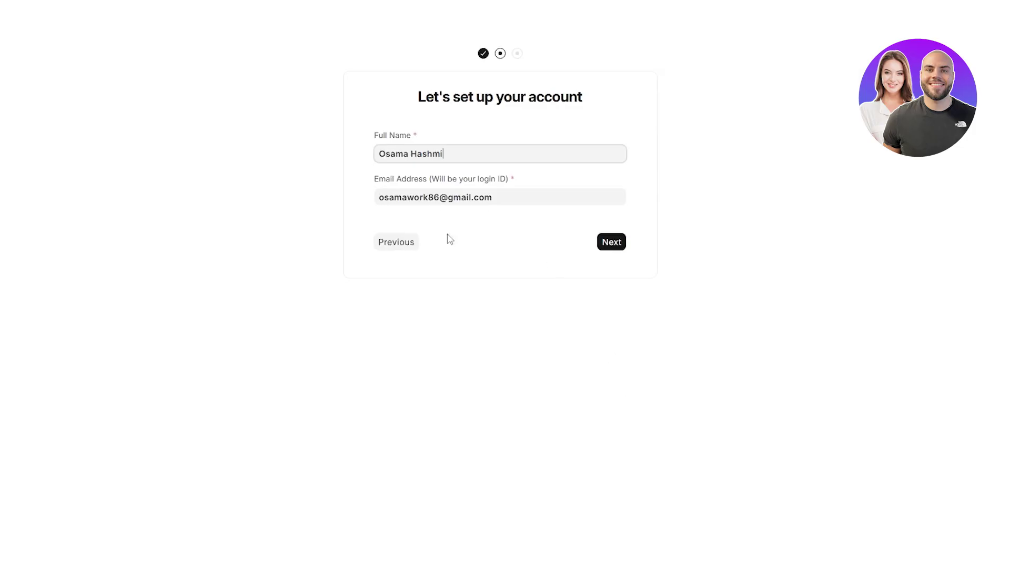
{"action": "left_click", "coordinate": [600, 242]}
Keep the Standard chart of accounts and turn on demo data generation.
{"action": "left_click_drag", "start_coordinate": [373, 138], "coordinate": [425, 140]}
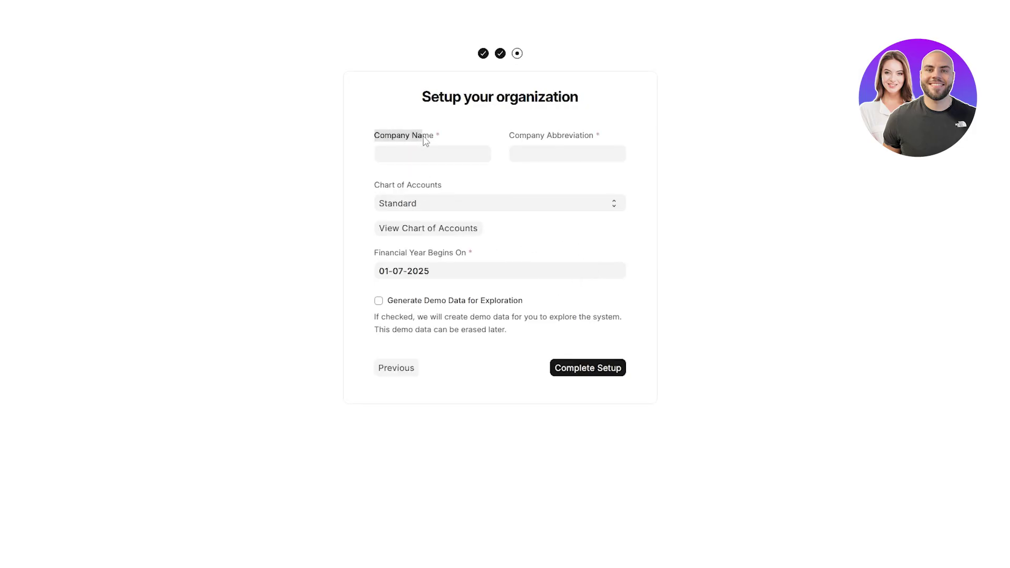
{"action": "left_click_drag", "start_coordinate": [515, 139], "coordinate": [615, 143]}
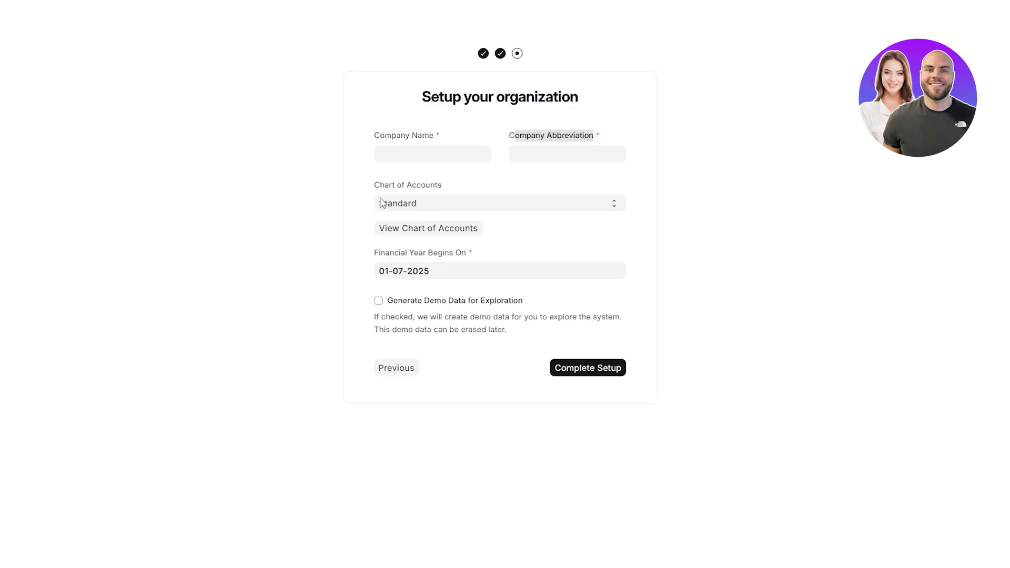
{"action": "left_click_drag", "start_coordinate": [374, 187], "coordinate": [440, 205]}
{"action": "left_click", "coordinate": [441, 206]}
{"action": "left_click", "coordinate": [440, 202]}
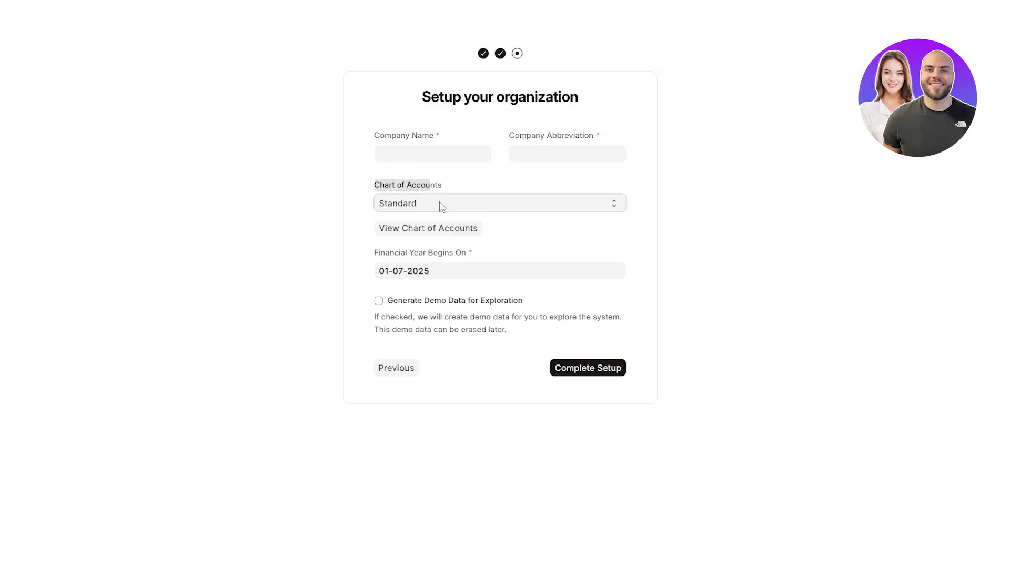
{"action": "left_click", "coordinate": [368, 261]}
{"action": "left_click", "coordinate": [390, 303]}
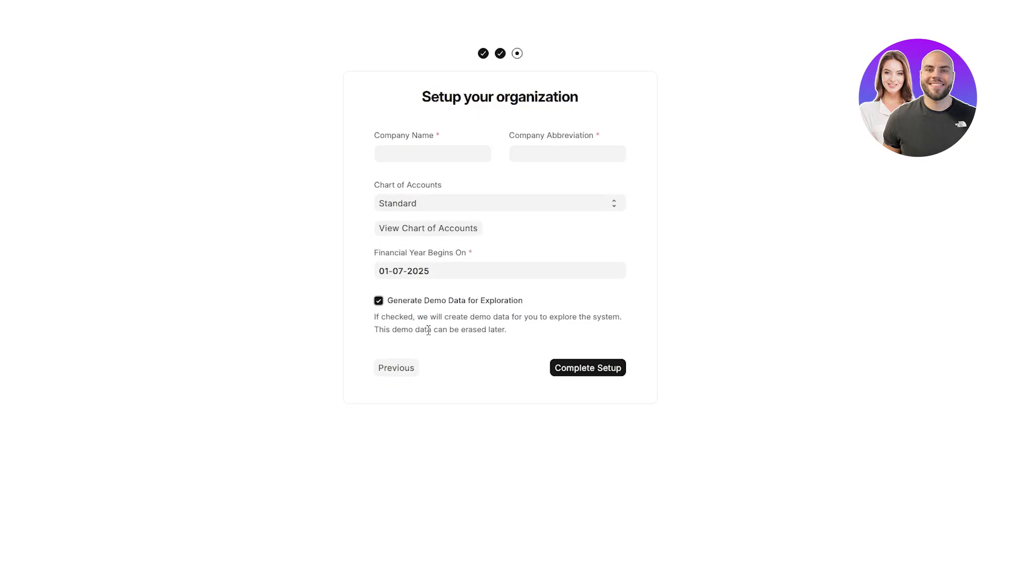
Dismiss the missing-values warning and enter the company name leviosah.
{"action": "left_click", "coordinate": [568, 368]}
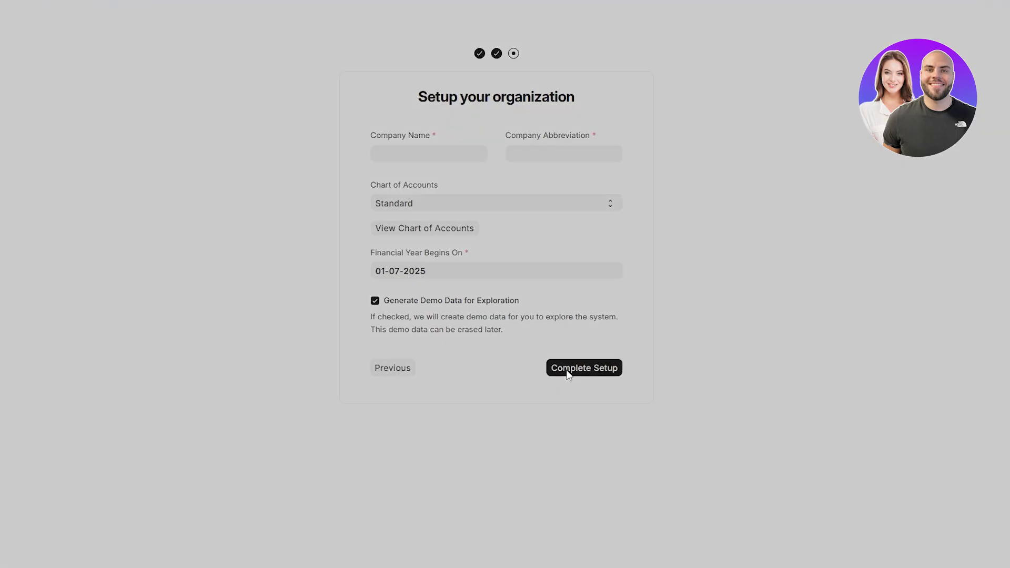
{"action": "left_click", "coordinate": [390, 177]}
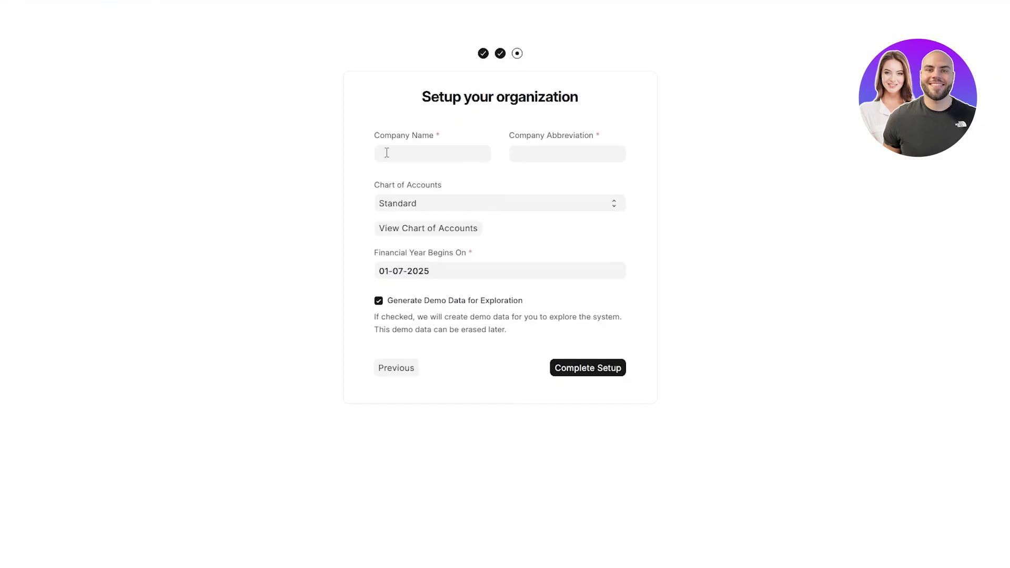
{"action": "left_click", "coordinate": [385, 153]}
{"action": "left_click_drag", "start_coordinate": [381, 153], "coordinate": [426, 140]}
{"action": "left_click", "coordinate": [425, 153]}
{"action": "type", "text": "leviosah"}
{"action": "key", "text": "Tab"}
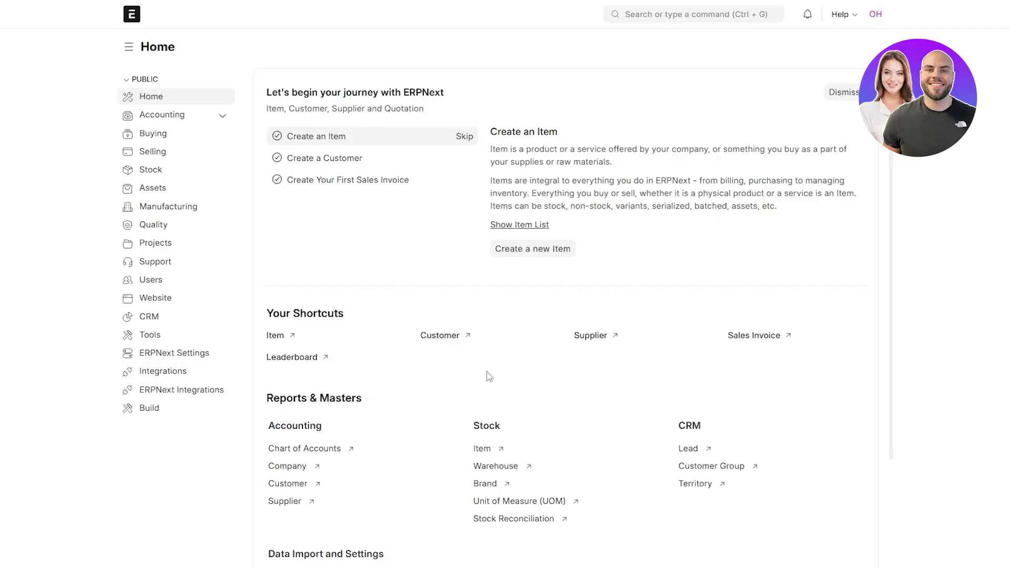
Scroll the Home workspace's onboarding checklist and Data Import and Settings links, then return to top.
{"action": "left_click_drag", "start_coordinate": [270, 104], "coordinate": [492, 101]}
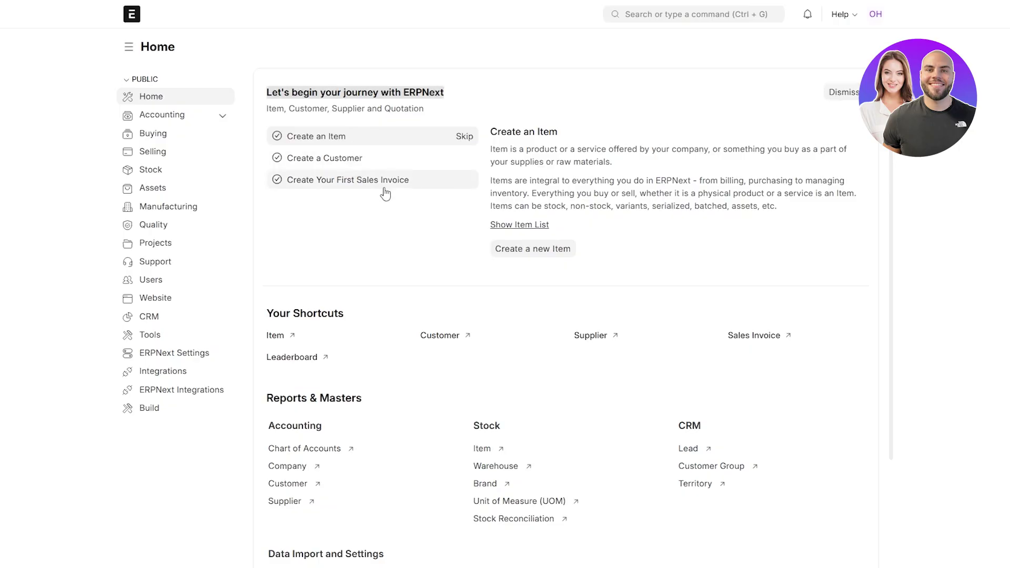
{"action": "scroll", "coordinate": [379, 191], "scroll_direction": "down", "scroll_amount": 2}
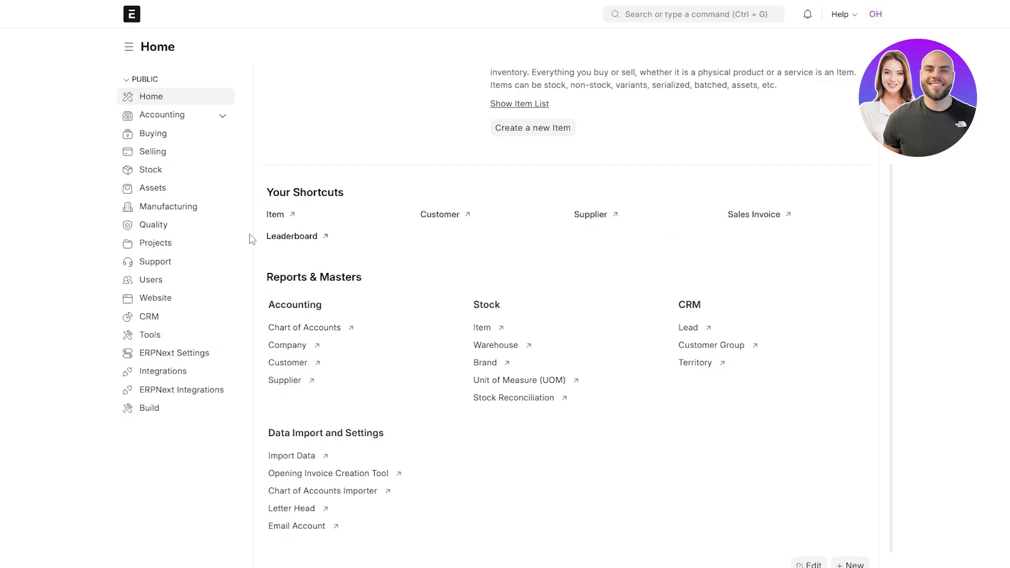
{"action": "scroll", "coordinate": [305, 265], "scroll_direction": "down", "scroll_amount": 1}
{"action": "left_click_drag", "start_coordinate": [273, 258], "coordinate": [331, 256]}
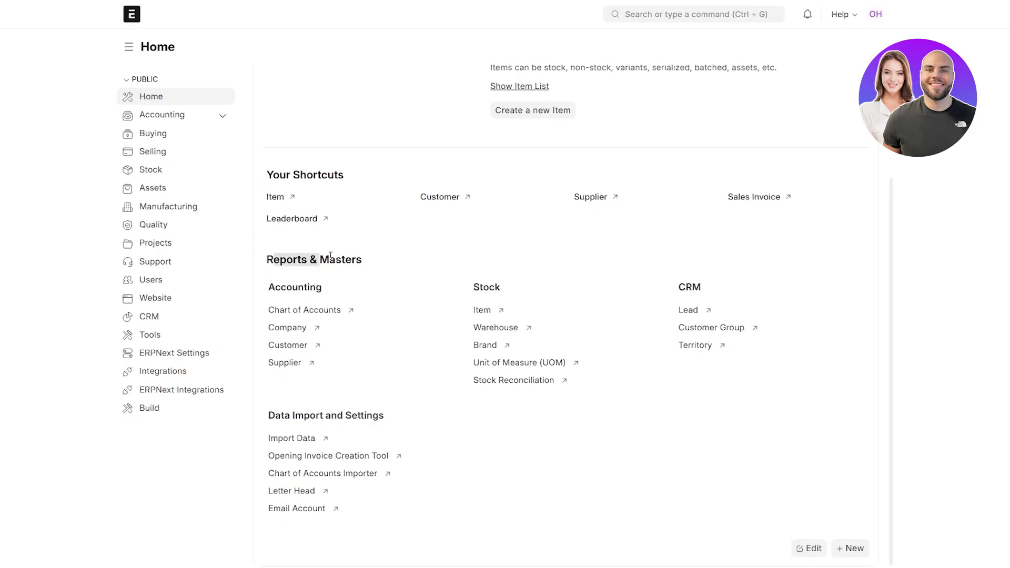
{"action": "left_click_drag", "start_coordinate": [285, 416], "coordinate": [365, 425]}
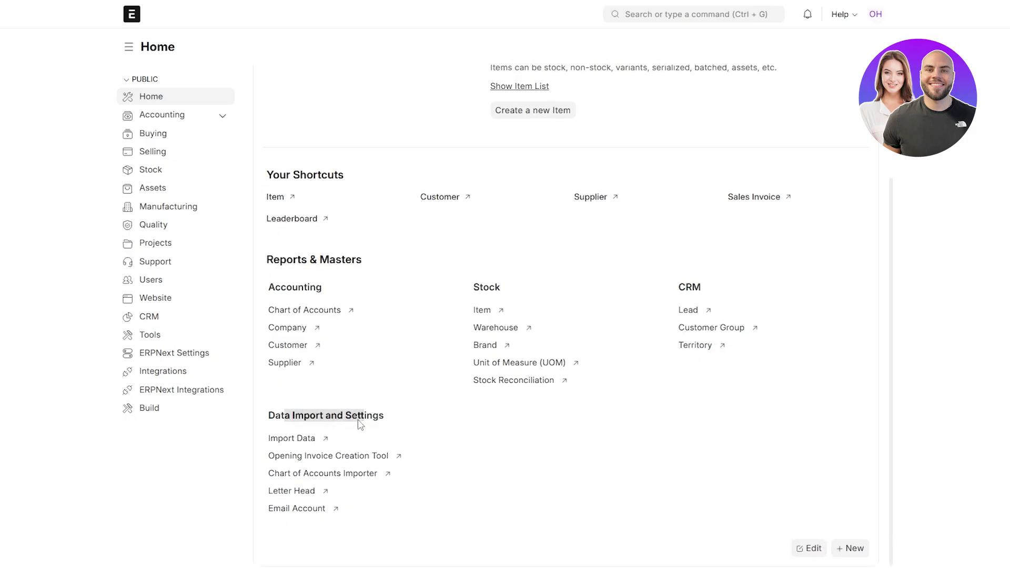
{"action": "scroll", "coordinate": [158, 279], "scroll_direction": "up", "scroll_amount": 1}
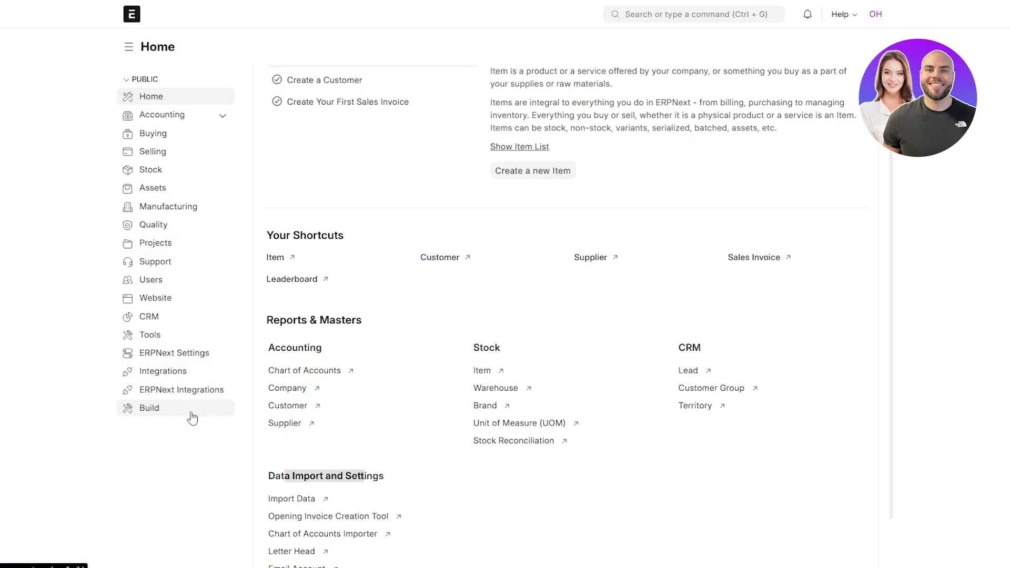
{"action": "scroll", "coordinate": [216, 380], "scroll_direction": "up", "scroll_amount": 2}
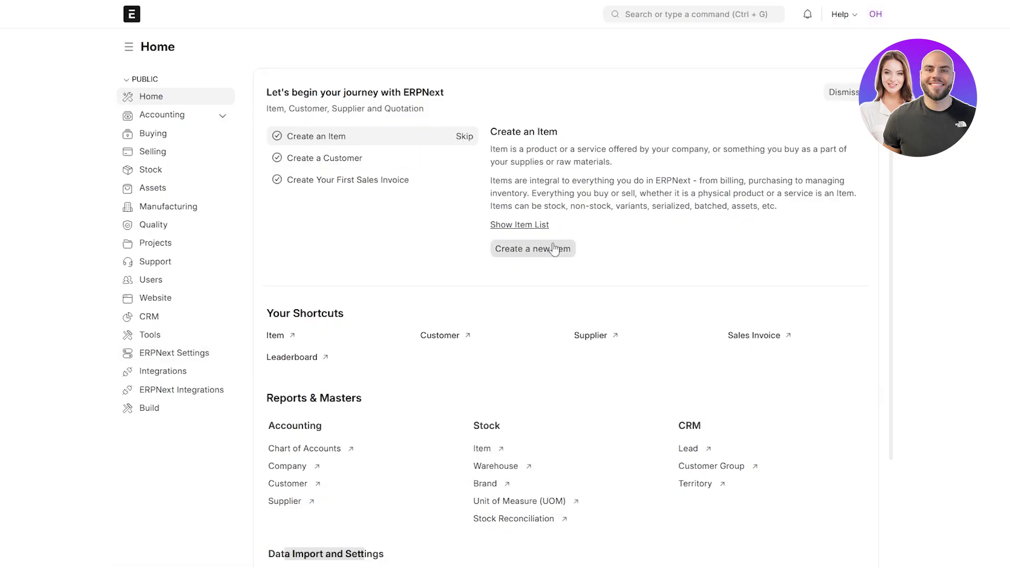
Start a new item and browse the Item Group choices without picking one.
{"action": "left_click", "coordinate": [570, 256]}
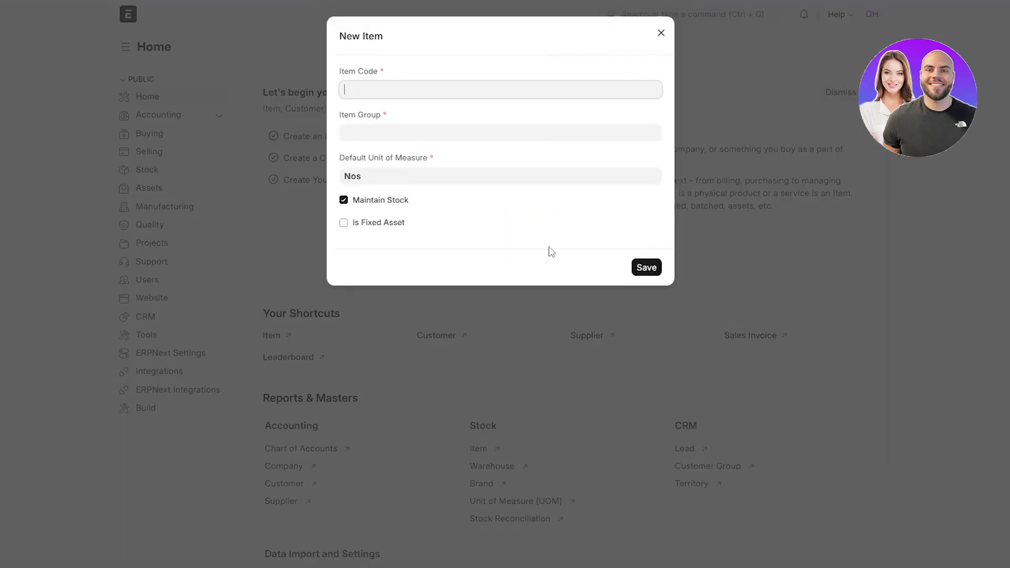
{"action": "left_click_drag", "start_coordinate": [340, 73], "coordinate": [375, 74]}
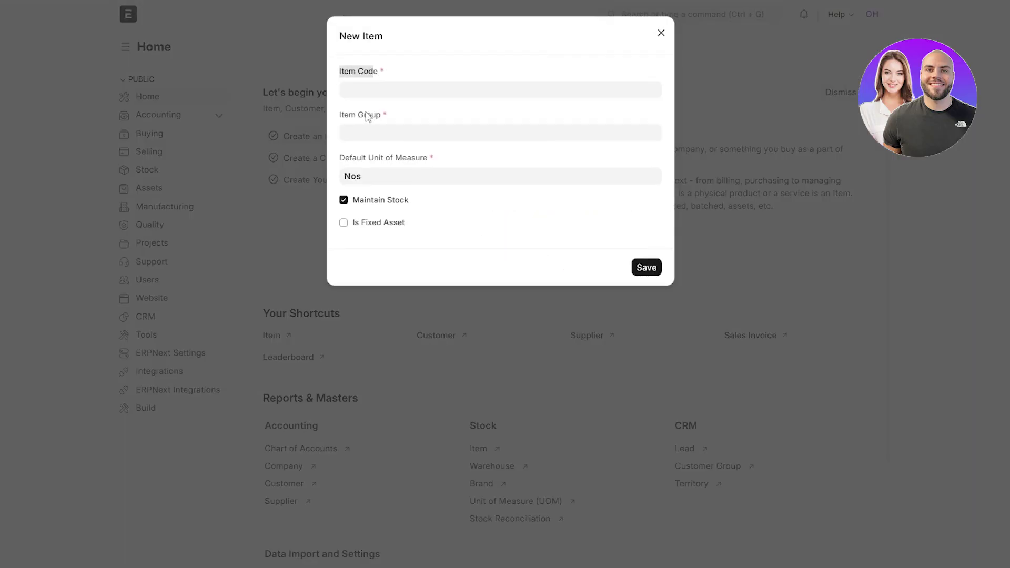
{"action": "left_click", "coordinate": [345, 131]}
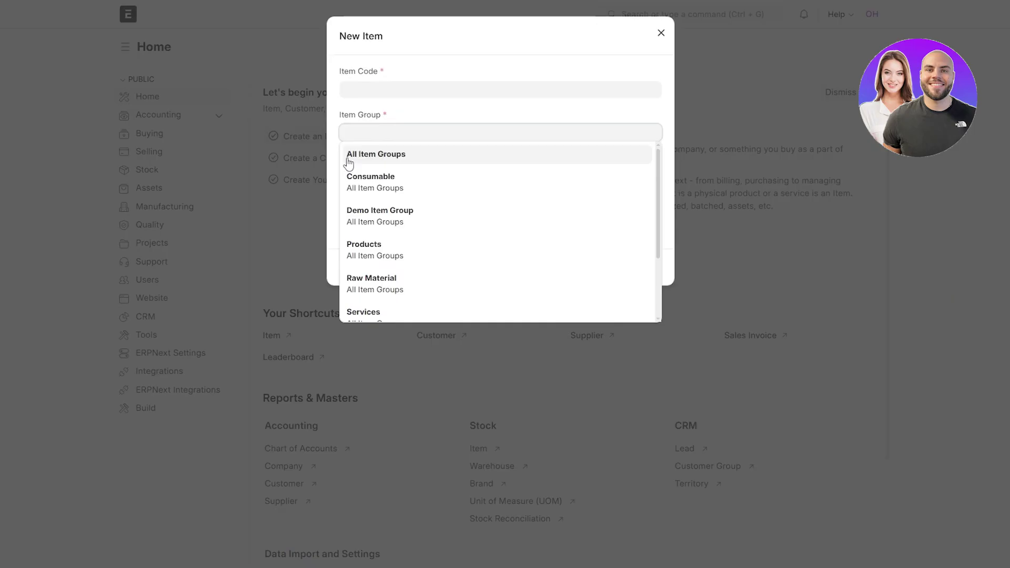
{"action": "scroll", "coordinate": [379, 295], "scroll_direction": "down", "scroll_amount": 1}
{"action": "scroll", "coordinate": [382, 300], "scroll_direction": "down", "scroll_amount": 1}
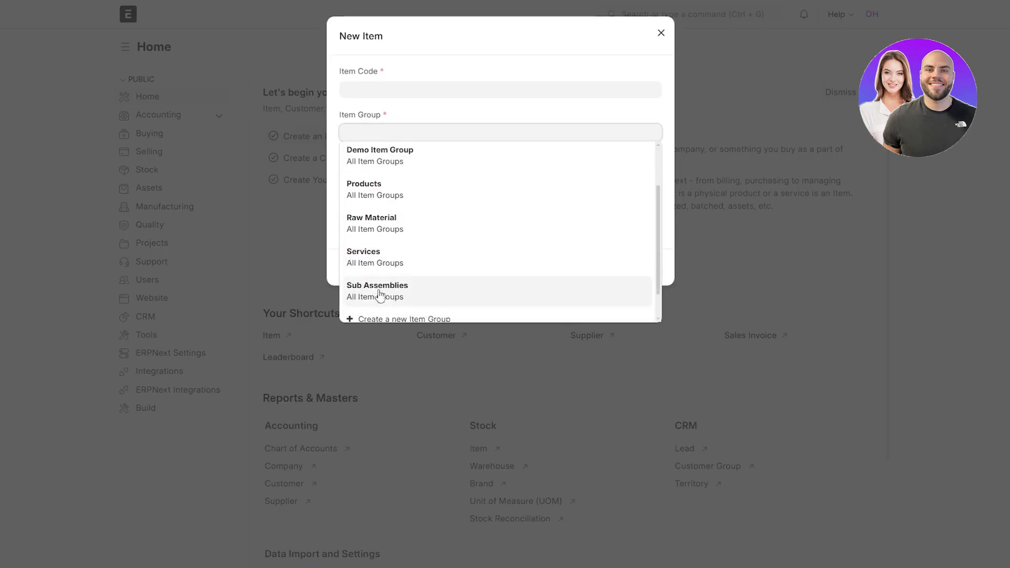
{"action": "left_click", "coordinate": [334, 199]}
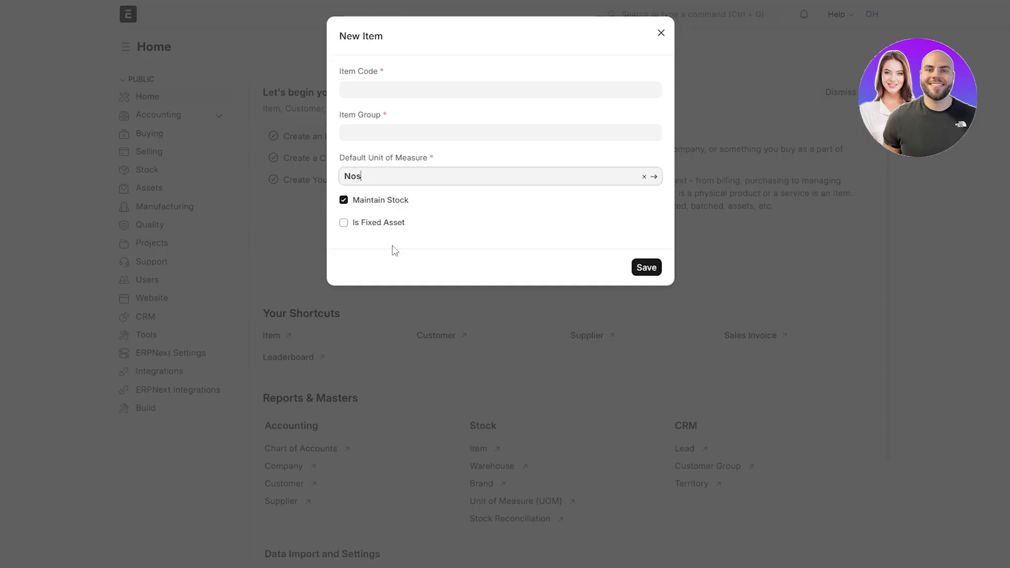
Check the default unit Nos, tick and untick Is Fixed Asset, then close the form unsaved.
{"action": "left_click", "coordinate": [362, 95]}
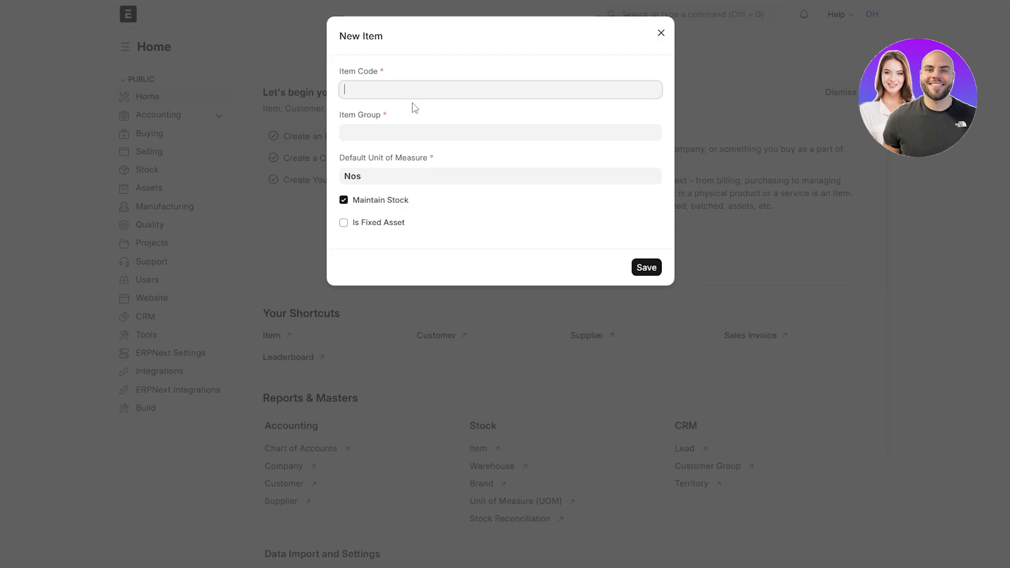
{"action": "left_click", "coordinate": [368, 181]}
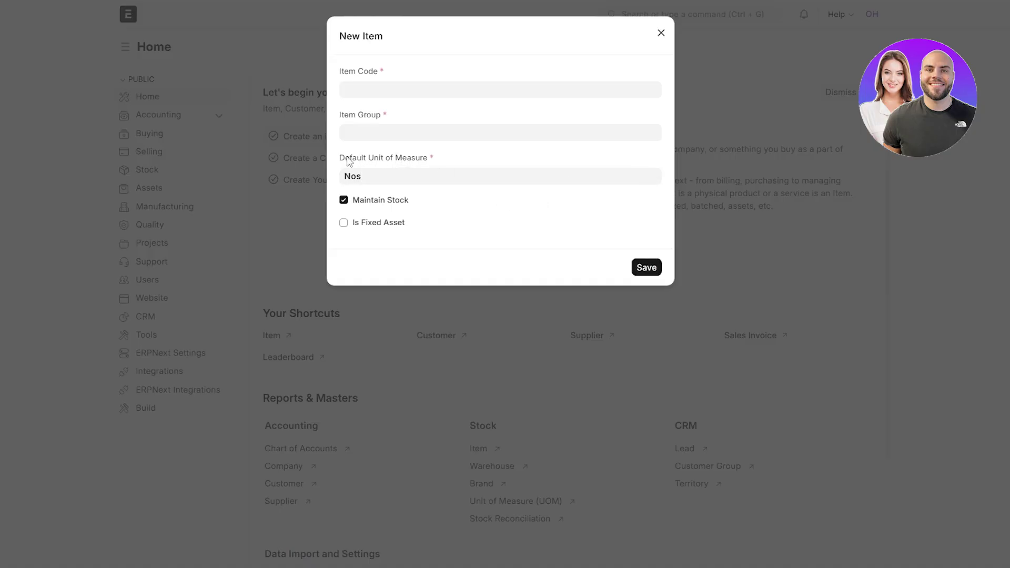
{"action": "left_click_drag", "start_coordinate": [346, 158], "coordinate": [452, 158]}
{"action": "left_click", "coordinate": [453, 157]}
{"action": "left_click", "coordinate": [364, 223]}
{"action": "left_click", "coordinate": [373, 247]}
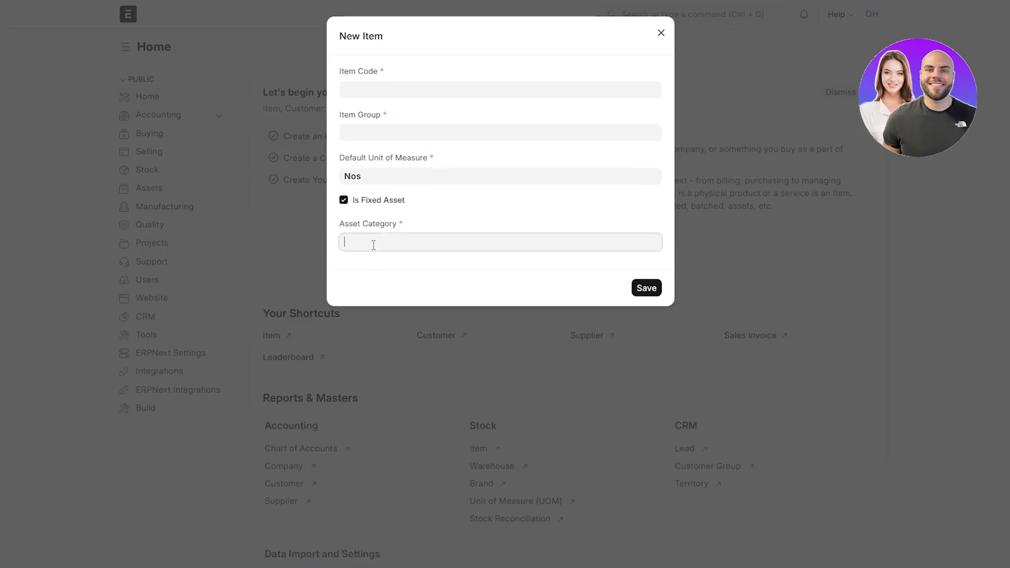
{"action": "left_click", "coordinate": [355, 200]}
{"action": "left_click", "coordinate": [376, 88]}
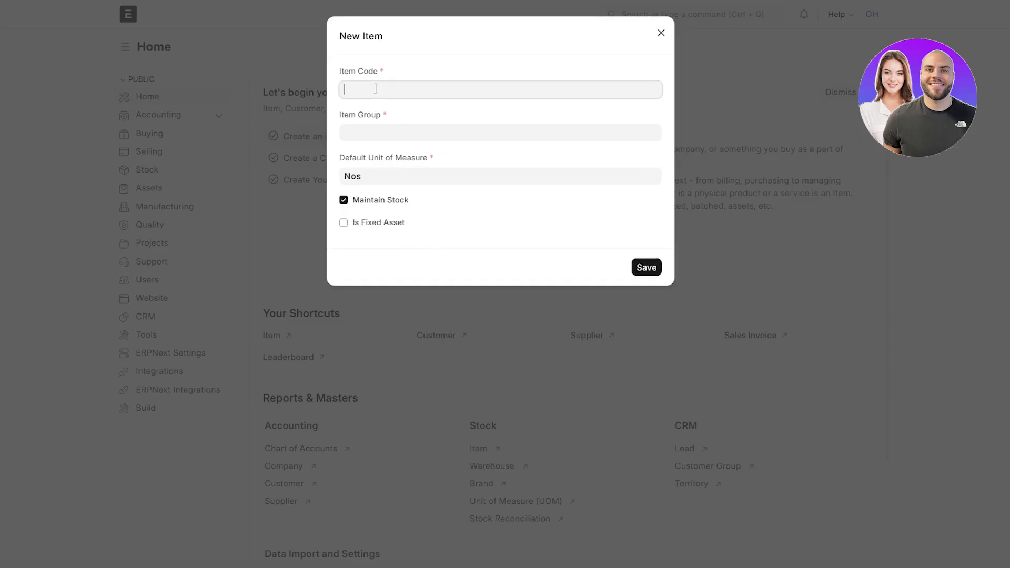
{"action": "left_click", "coordinate": [662, 33]}
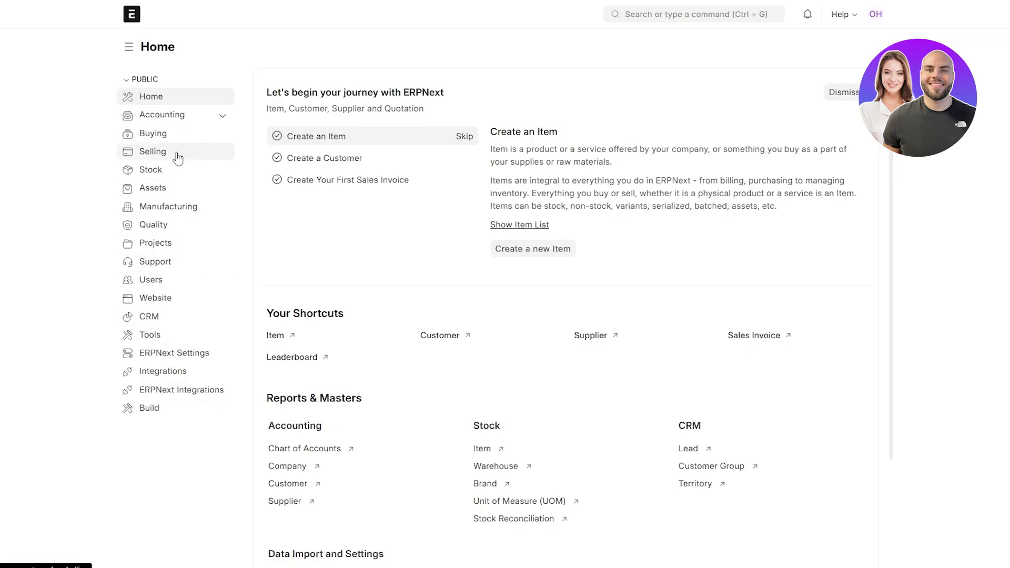
From the Stock workspace's Masters & Reports, open the Item list of ten demo items.
{"action": "left_click", "coordinate": [156, 177]}
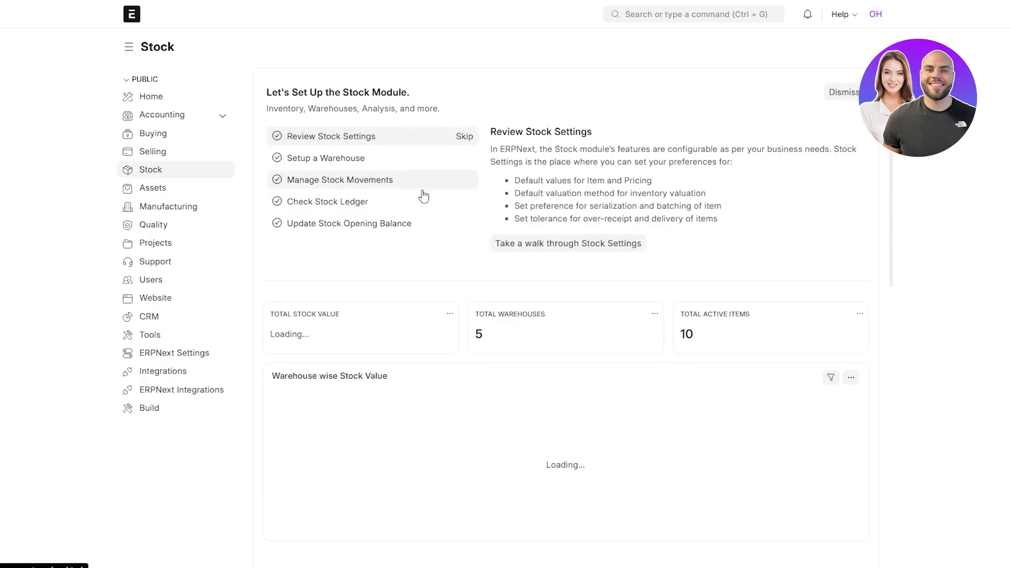
{"action": "scroll", "coordinate": [405, 274], "scroll_direction": "down", "scroll_amount": 5}
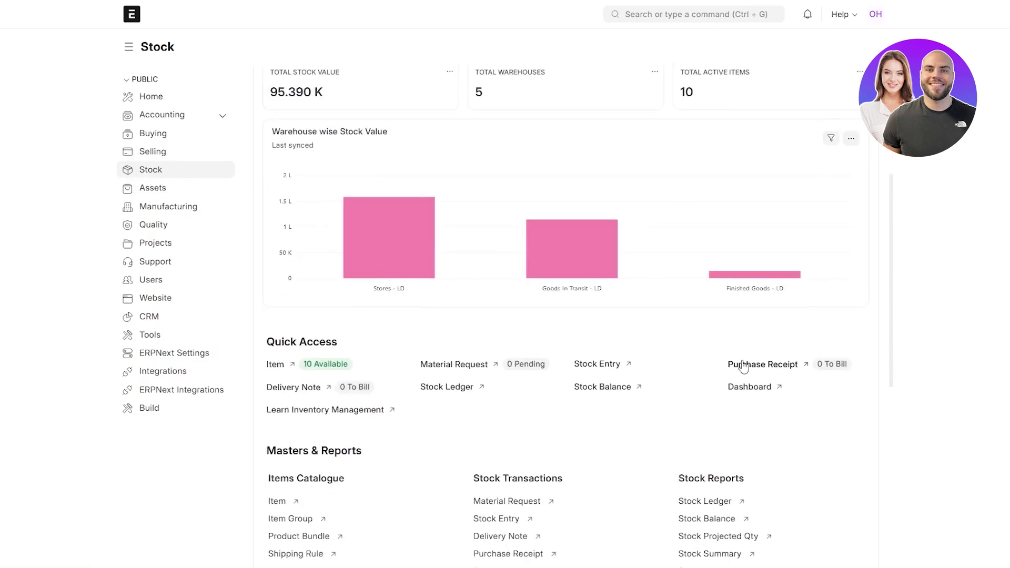
{"action": "scroll", "coordinate": [430, 310], "scroll_direction": "down", "scroll_amount": 3}
{"action": "scroll", "coordinate": [424, 303], "scroll_direction": "up", "scroll_amount": 5}
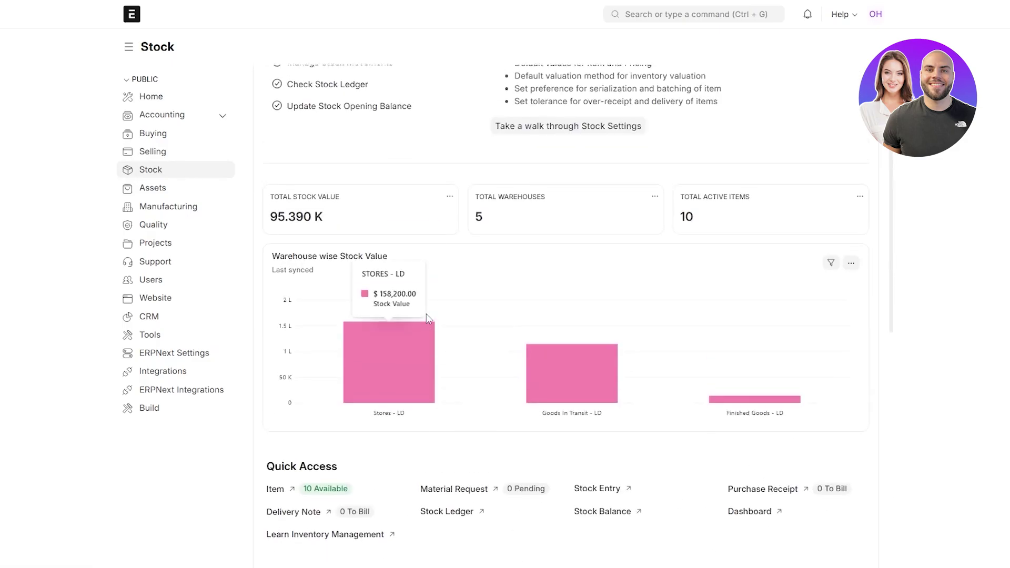
{"action": "scroll", "coordinate": [419, 322], "scroll_direction": "down", "scroll_amount": 8}
{"action": "left_click_drag", "start_coordinate": [270, 178], "coordinate": [346, 177]}
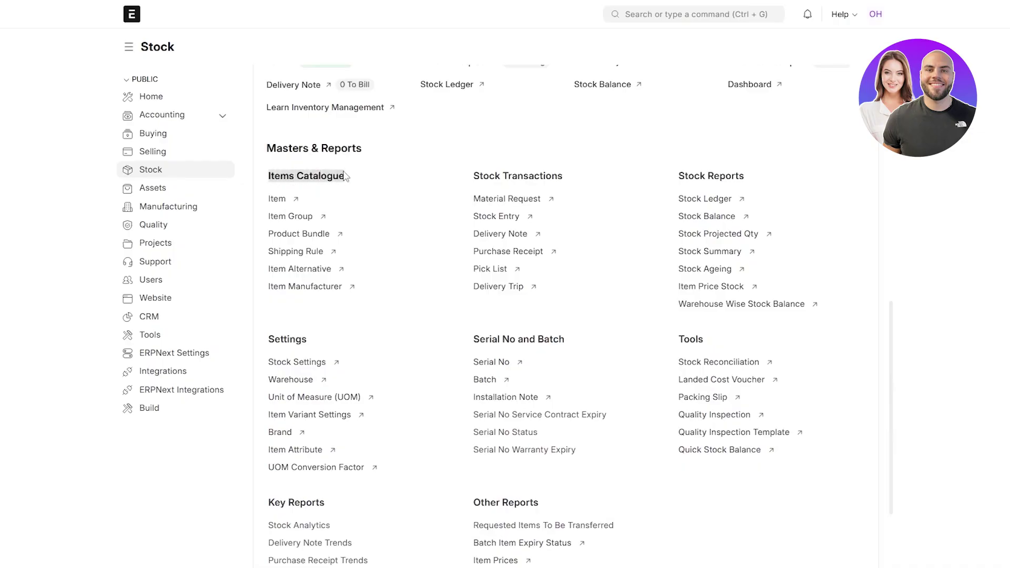
{"action": "left_click", "coordinate": [284, 203]}
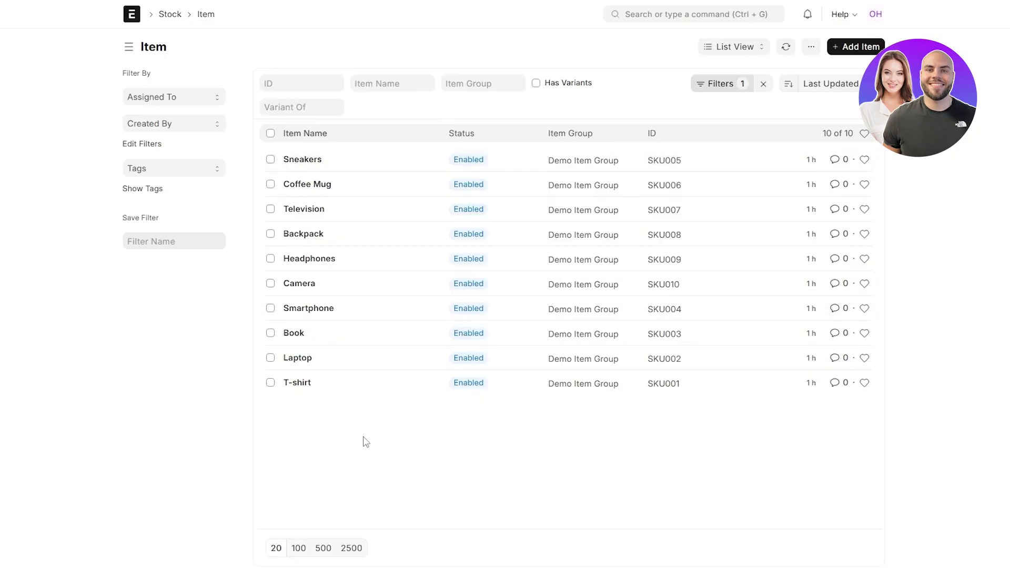
{"action": "left_click", "coordinate": [374, 167]}
{"action": "mouse_move", "coordinate": [171, 112]}
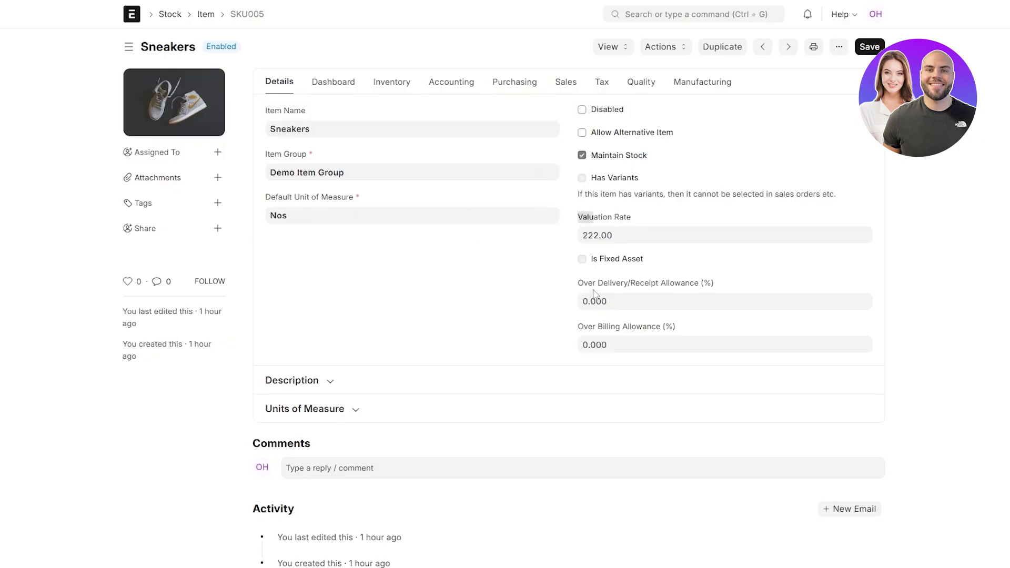
{"action": "left_click", "coordinate": [336, 89]}
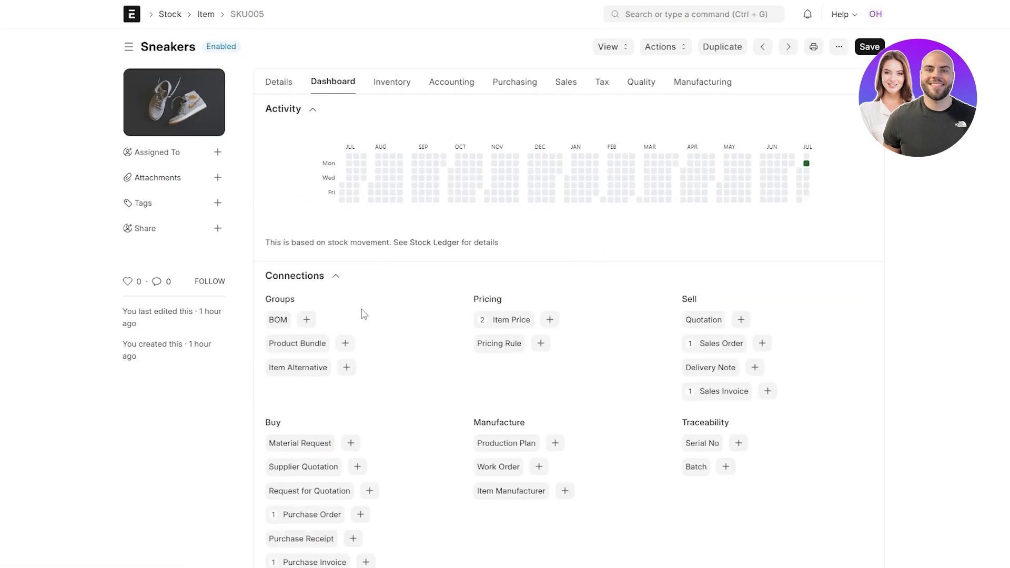
{"action": "mouse_move", "coordinate": [806, 164]}
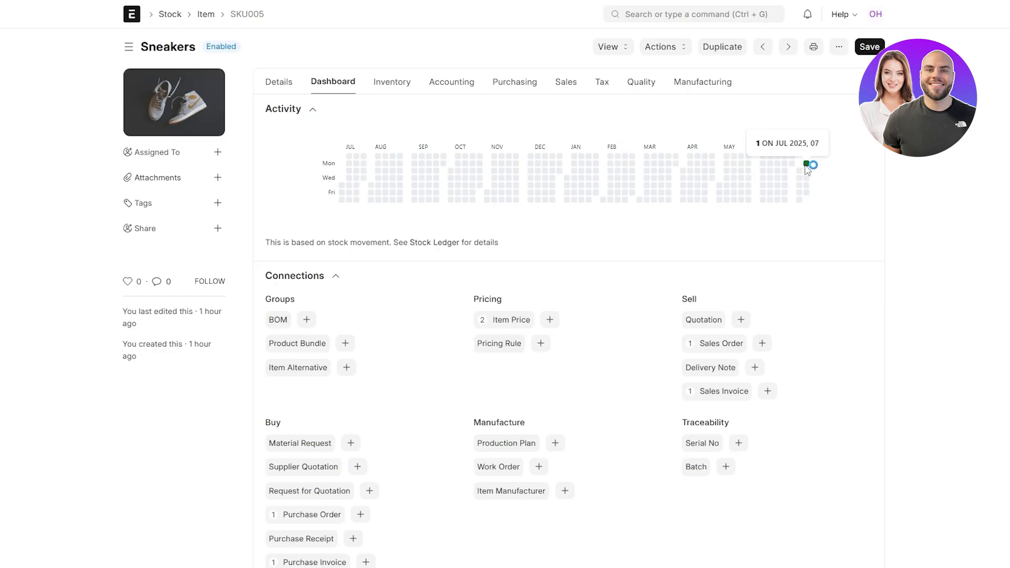
{"action": "scroll", "coordinate": [589, 263], "scroll_direction": "down", "scroll_amount": 2}
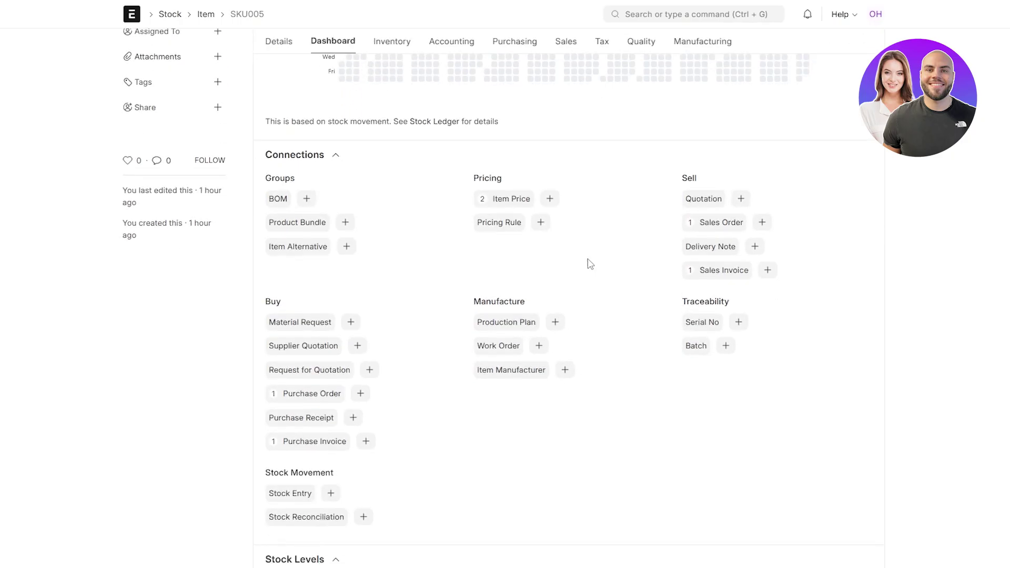
{"action": "scroll", "coordinate": [591, 263], "scroll_direction": "down", "scroll_amount": 4}
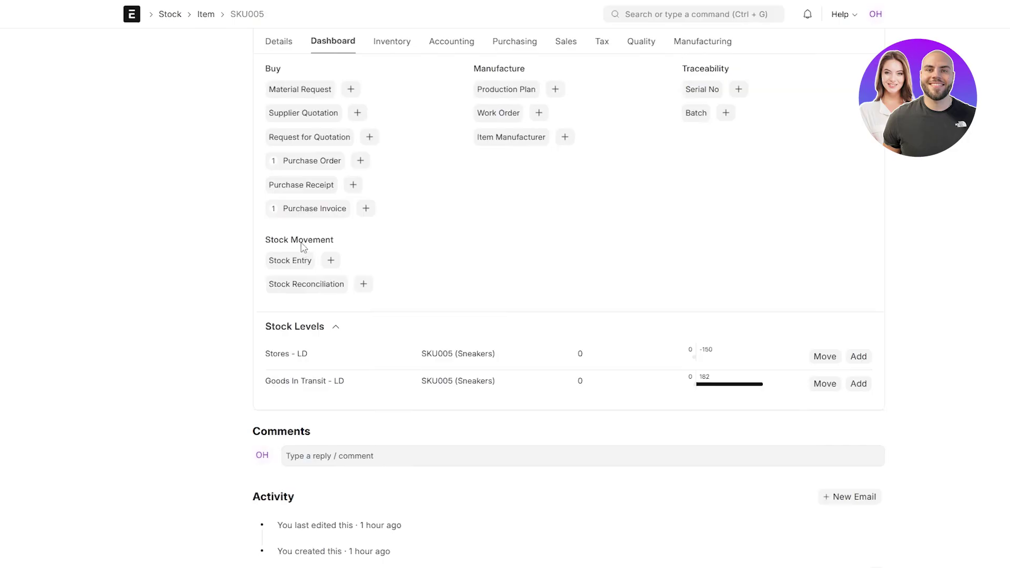
{"action": "scroll", "coordinate": [514, 327], "scroll_direction": "up", "scroll_amount": 5}
{"action": "scroll", "coordinate": [514, 327], "scroll_direction": "down", "scroll_amount": 5}
{"action": "scroll", "coordinate": [607, 361], "scroll_direction": "up", "scroll_amount": 6}
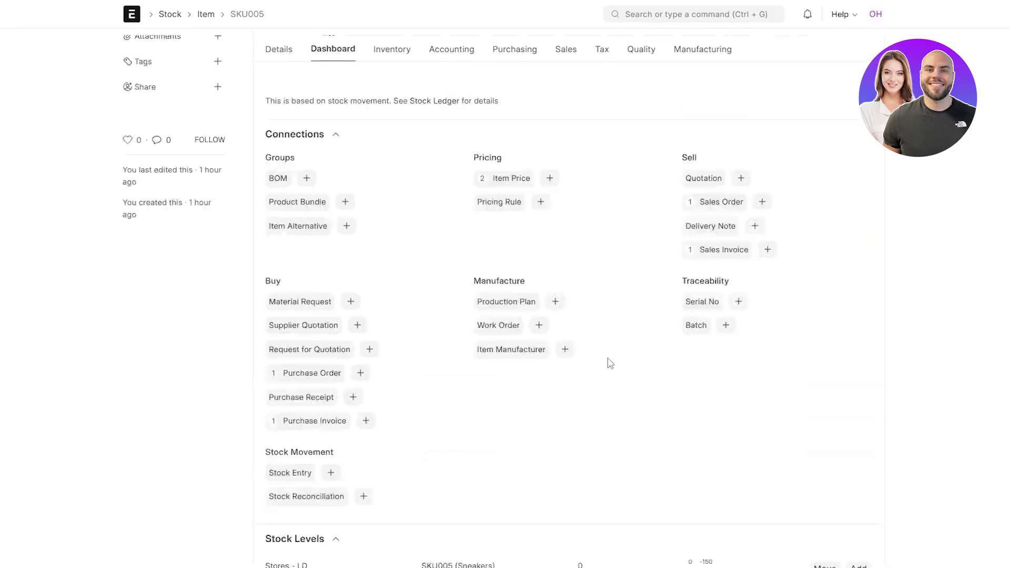
{"action": "left_click", "coordinate": [391, 89]}
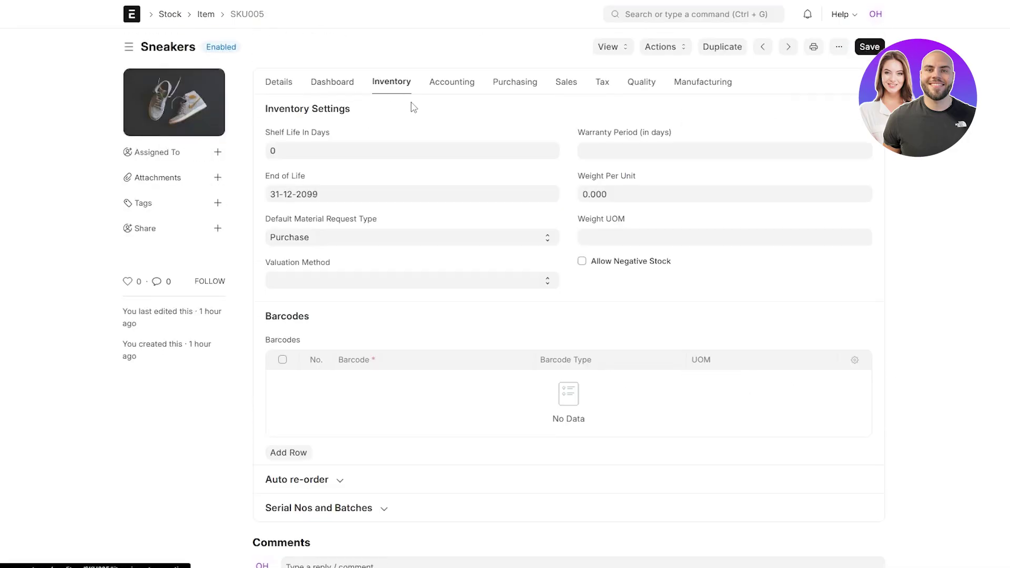
{"action": "left_click", "coordinate": [473, 88]}
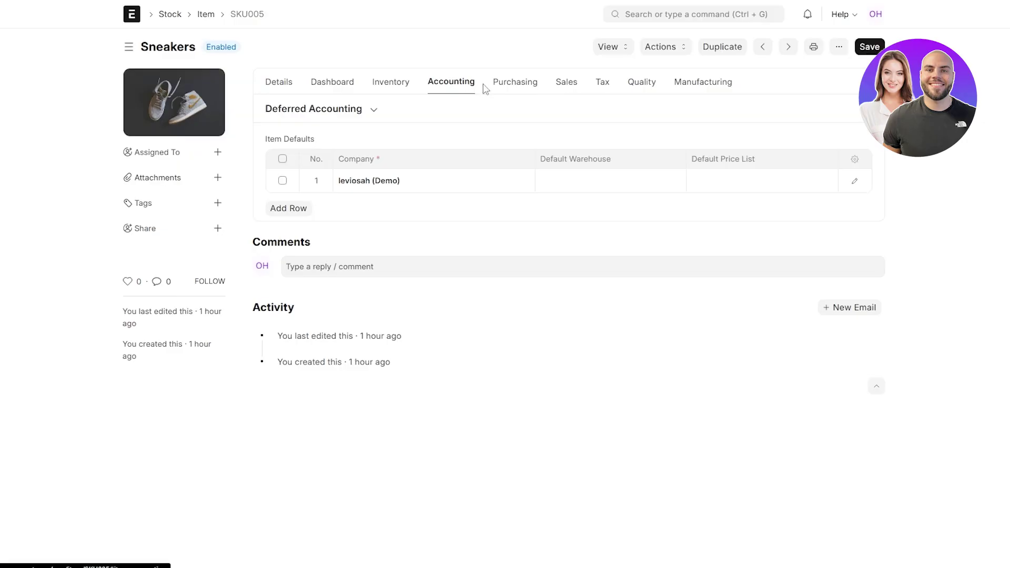
{"action": "left_click", "coordinate": [522, 90]}
{"action": "left_click", "coordinate": [564, 86]}
{"action": "left_click", "coordinate": [602, 89]}
{"action": "left_click", "coordinate": [641, 89]}
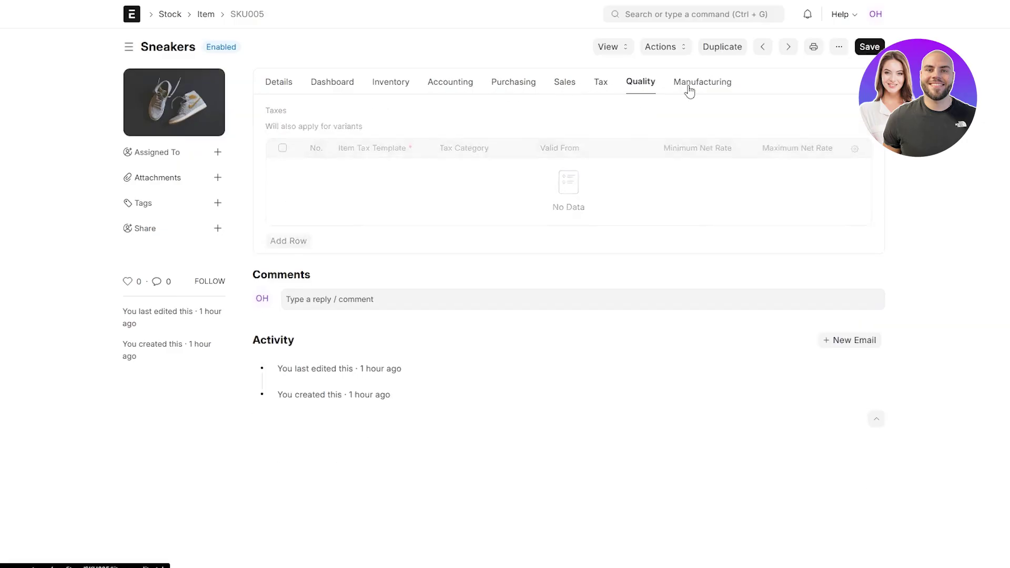
{"action": "left_click", "coordinate": [690, 88]}
{"action": "left_click", "coordinate": [284, 85]}
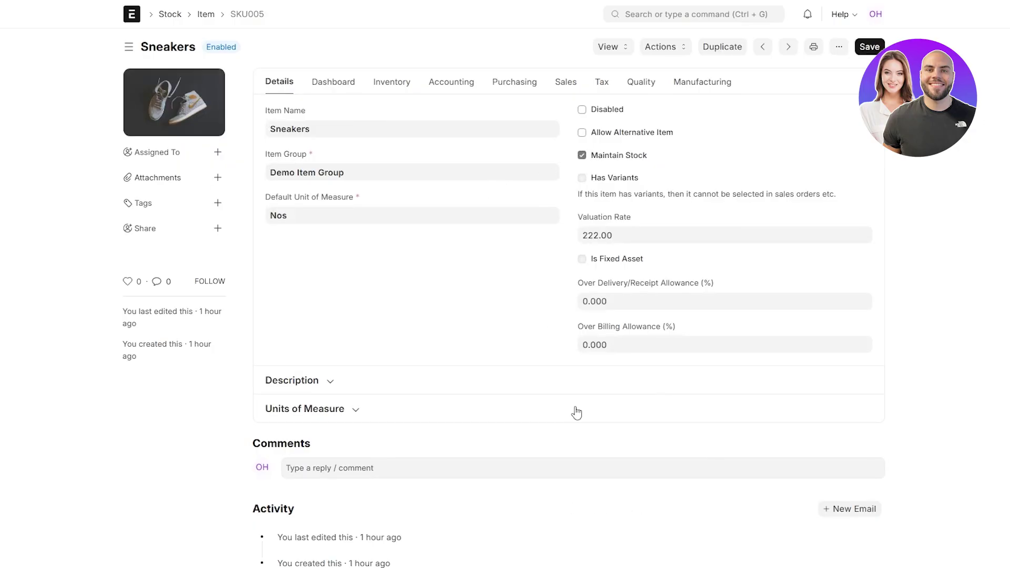
{"action": "key", "text": "alt+Left"}
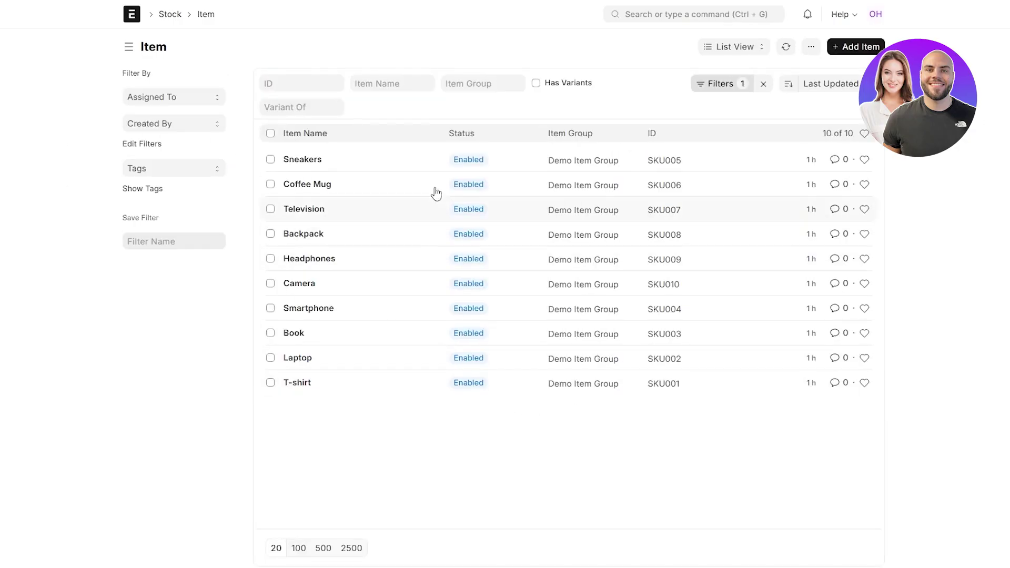
Start a new item, browse the Item Group choices, then close the form unsaved.
{"action": "left_click", "coordinate": [861, 46]}
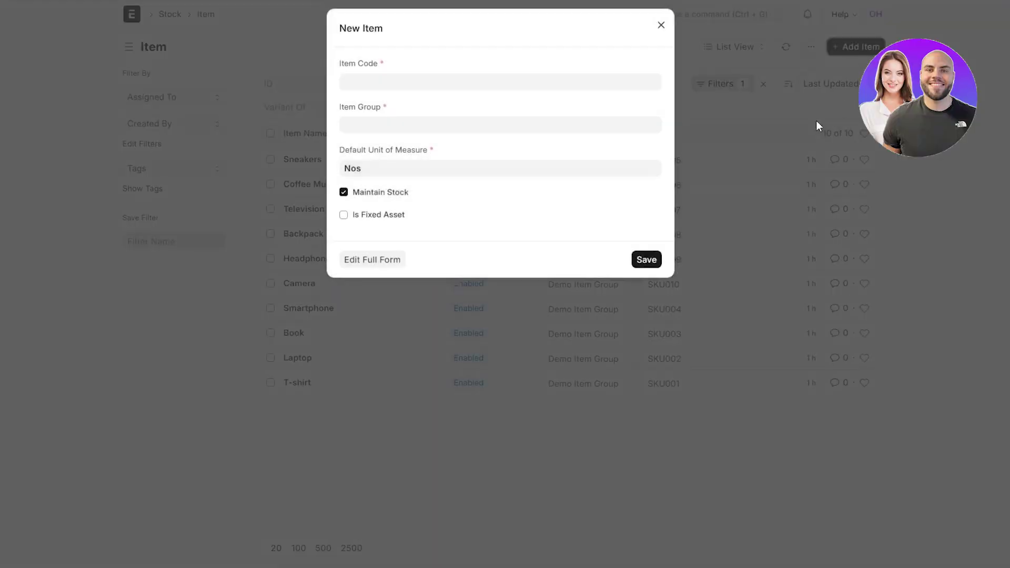
{"action": "left_click_drag", "start_coordinate": [345, 72], "coordinate": [369, 72]}
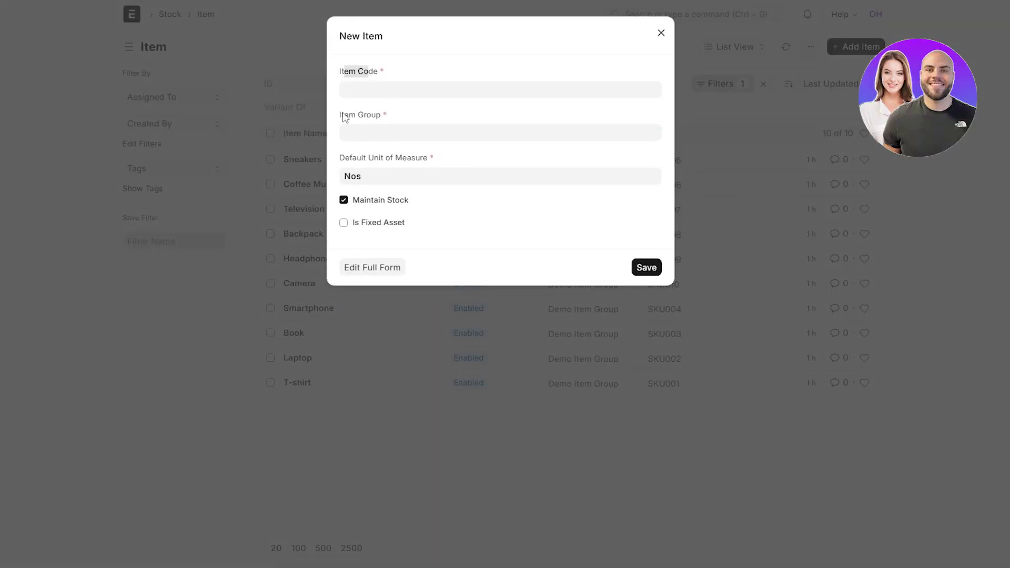
{"action": "left_click_drag", "start_coordinate": [344, 116], "coordinate": [363, 116]}
{"action": "key", "text": "Tab"}
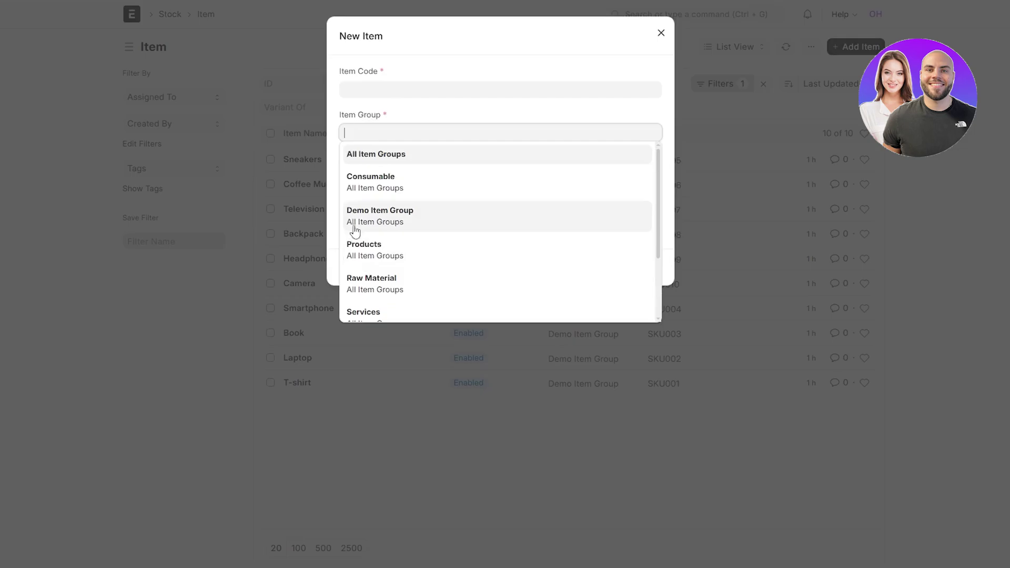
{"action": "scroll", "coordinate": [389, 242], "scroll_direction": "down", "scroll_amount": 1}
{"action": "scroll", "coordinate": [419, 216], "scroll_direction": "down", "scroll_amount": 1}
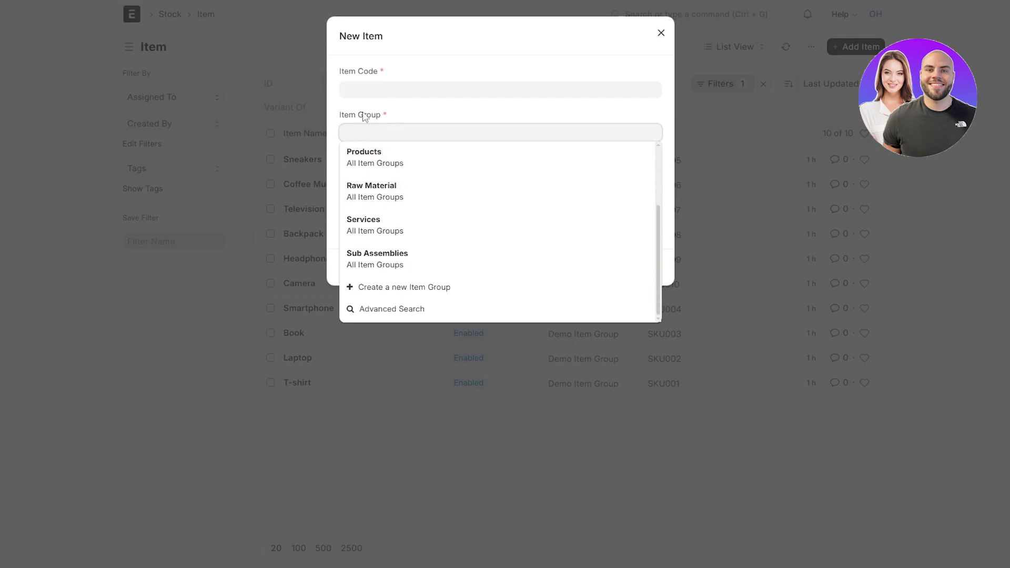
{"action": "left_click", "coordinate": [359, 97]}
{"action": "left_click", "coordinate": [295, 376]}
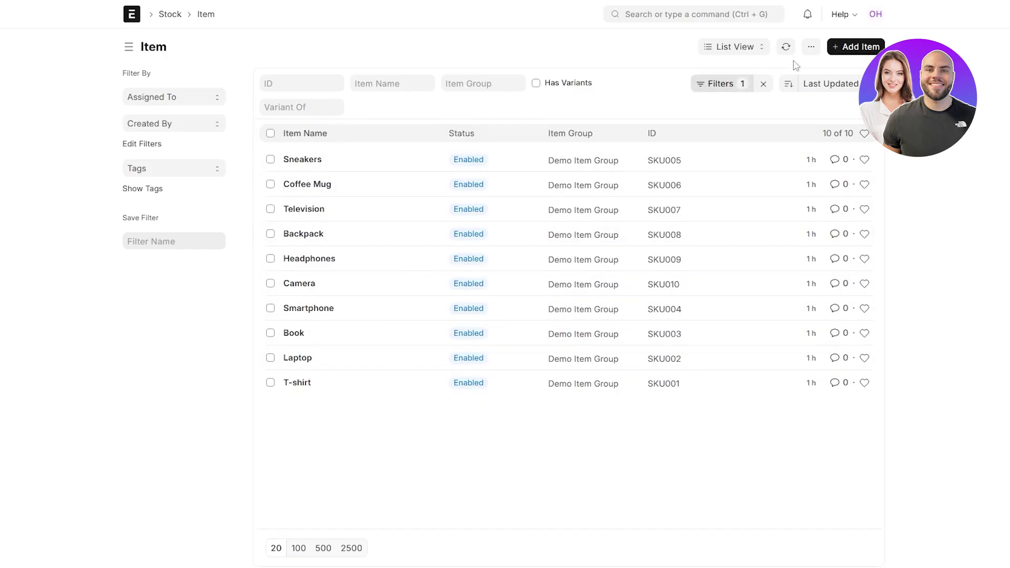
Create item 12654 in the Products item group and save it.
{"action": "left_click", "coordinate": [856, 46]}
{"action": "type", "text": "12654"}
{"action": "left_click", "coordinate": [379, 133]}
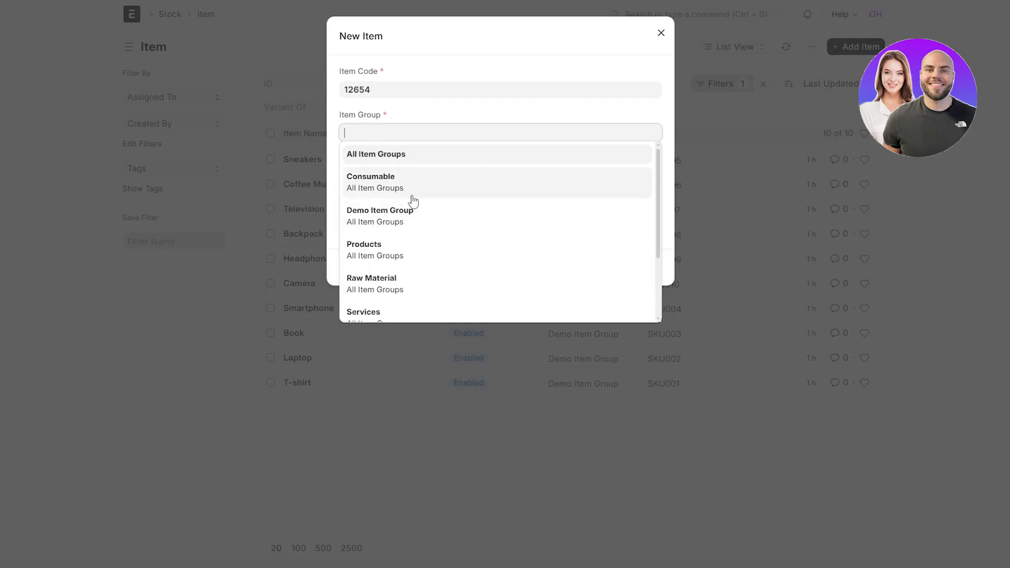
{"action": "scroll", "coordinate": [410, 198], "scroll_direction": "down", "scroll_amount": 2}
{"action": "left_click", "coordinate": [430, 226]}
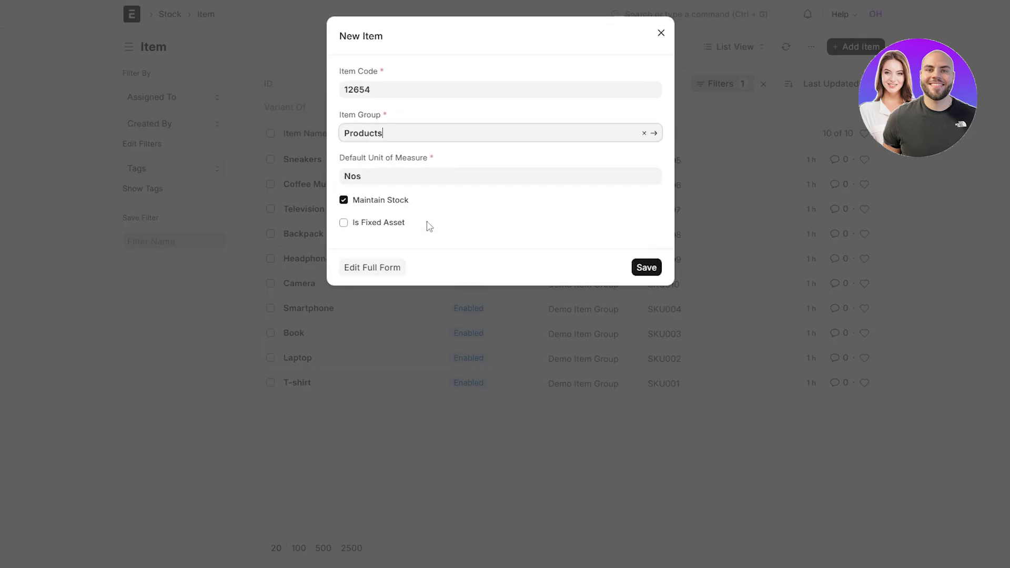
{"action": "left_click", "coordinate": [646, 268]}
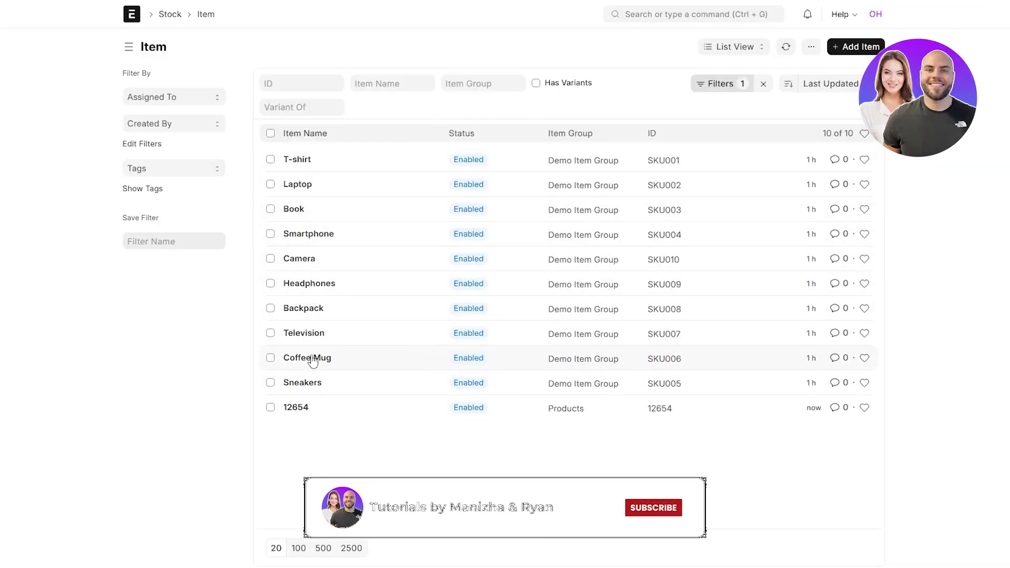
Open item 12654, change its Item Name to Tape, and check its inventory settings.
{"action": "left_click", "coordinate": [321, 412]}
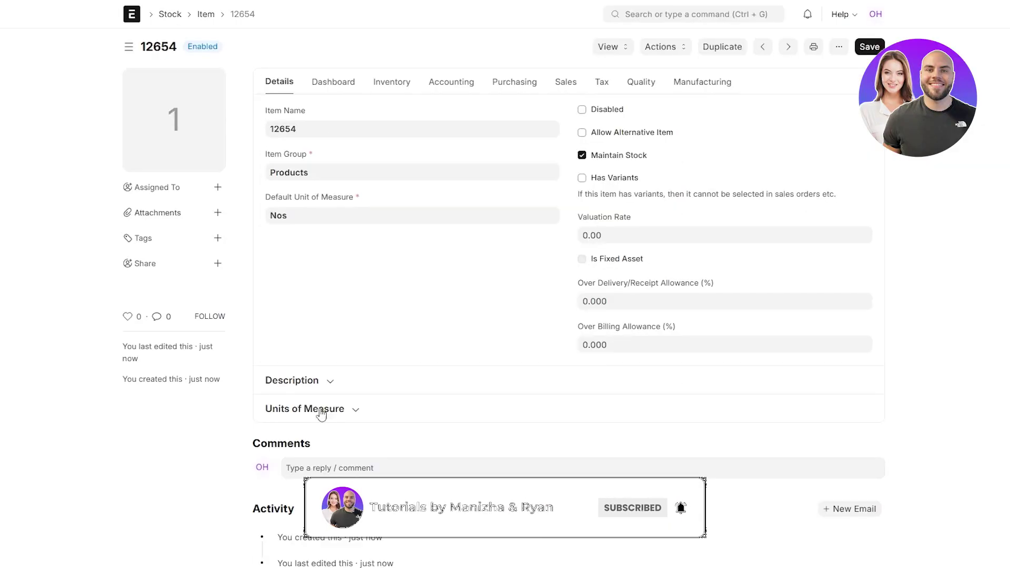
{"action": "left_click", "coordinate": [311, 133]}
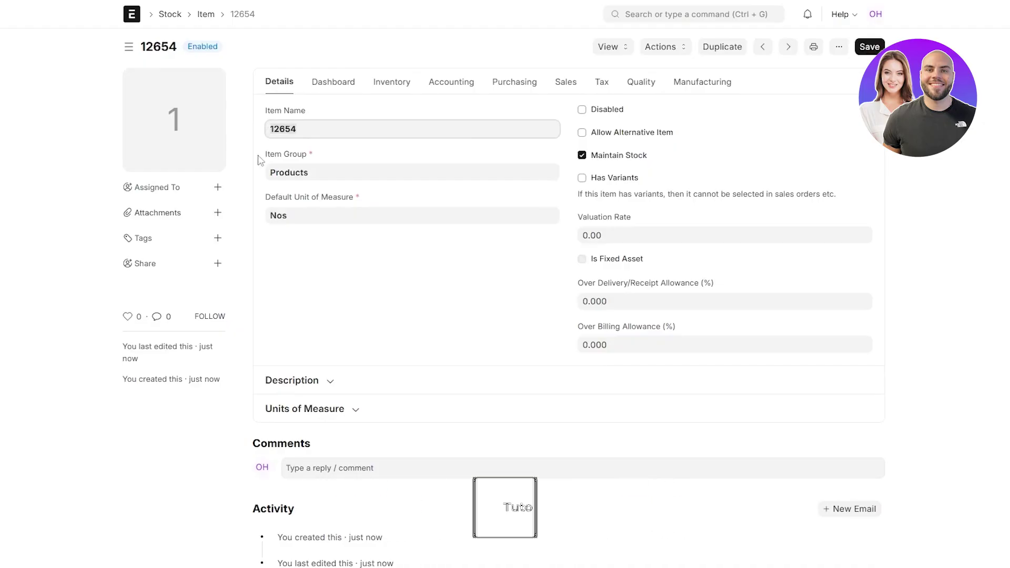
{"action": "type", "text": "Tape"}
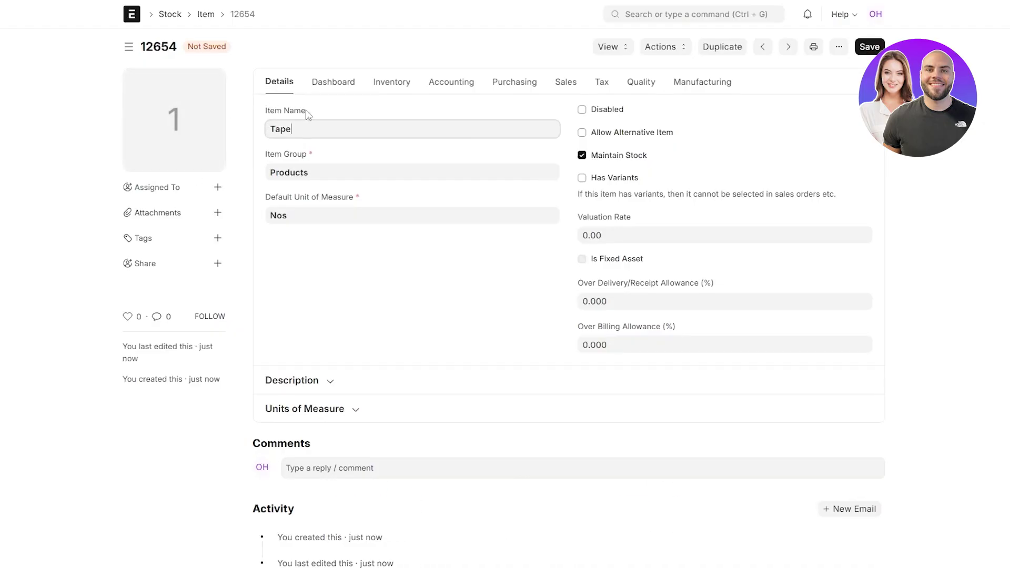
{"action": "left_click", "coordinate": [334, 86]}
{"action": "left_click", "coordinate": [388, 85]}
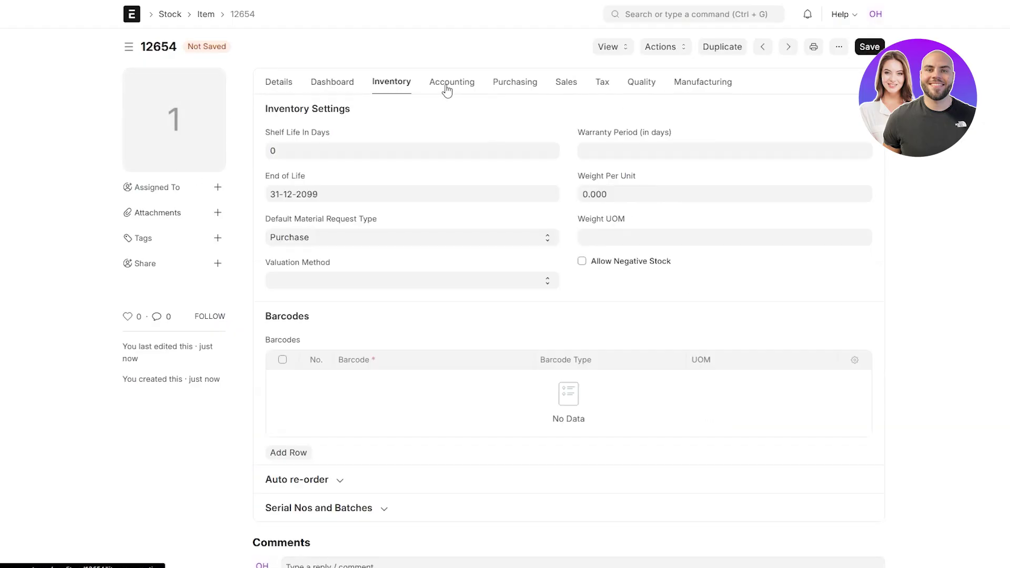
{"action": "left_click", "coordinate": [279, 83]}
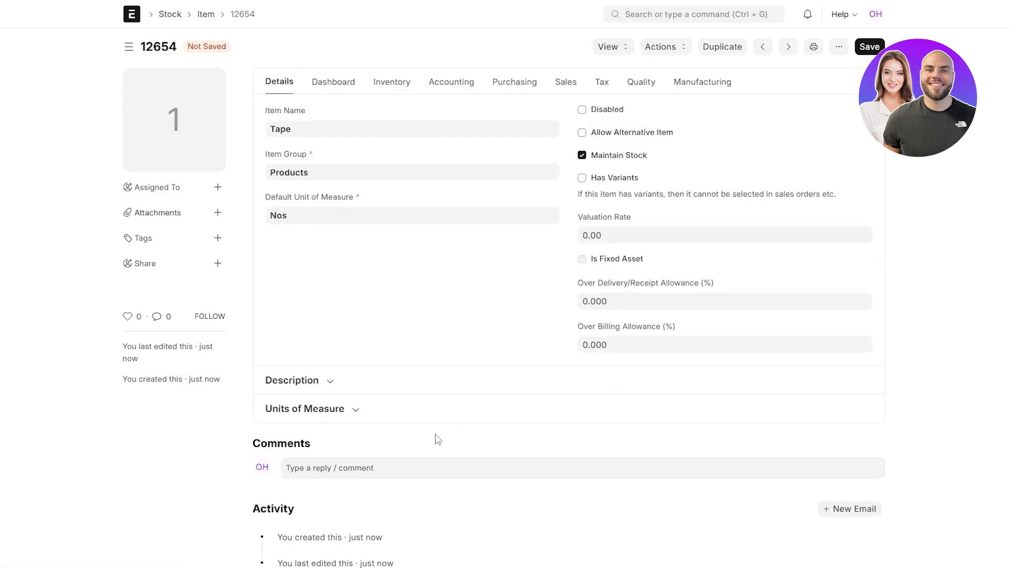
{"action": "left_click", "coordinate": [331, 83]}
{"action": "left_click", "coordinate": [406, 83]}
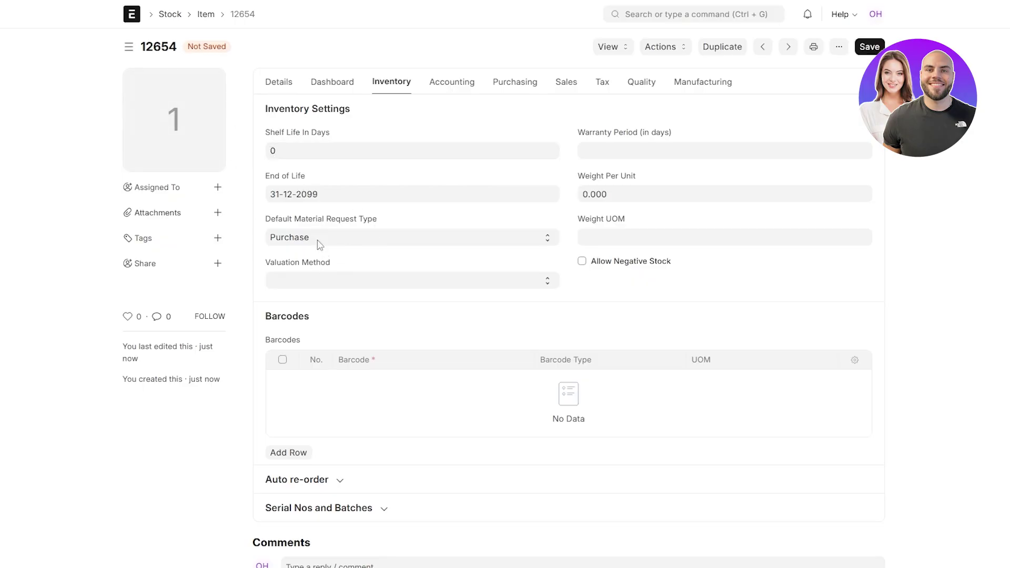
{"action": "left_click", "coordinate": [305, 196]}
Browse the item's accounting, purchasing, quality, manufacturing and dashboard sections.
{"action": "left_click", "coordinate": [468, 86]}
{"action": "left_click", "coordinate": [497, 86]}
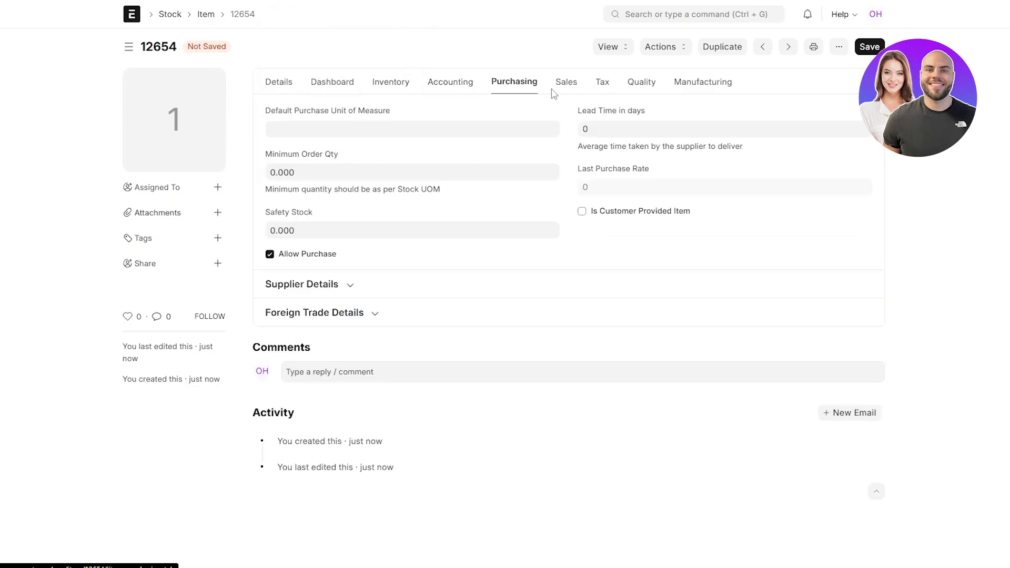
{"action": "left_click", "coordinate": [640, 84]}
{"action": "left_click", "coordinate": [698, 82]}
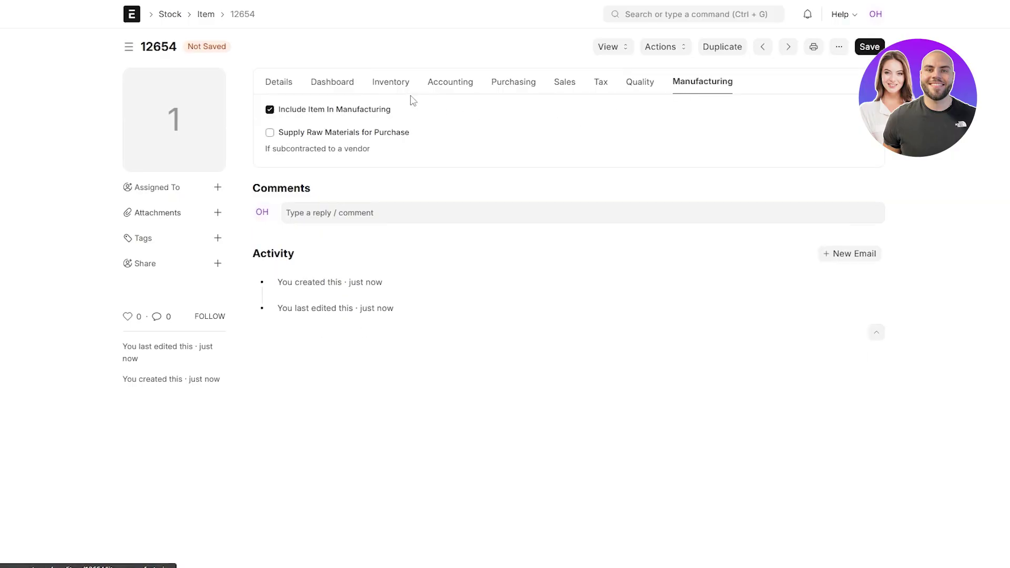
{"action": "left_click", "coordinate": [328, 84]}
{"action": "left_click", "coordinate": [272, 85]}
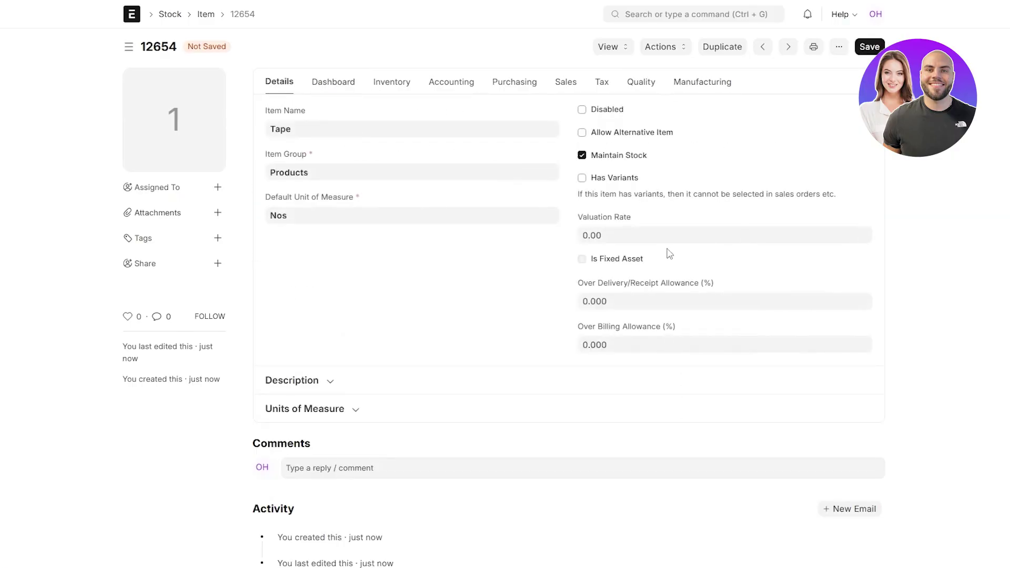
Review the Valuation Rate and units of measure, leave Allow Alternative Item off, and save.
{"action": "left_click", "coordinate": [579, 238]}
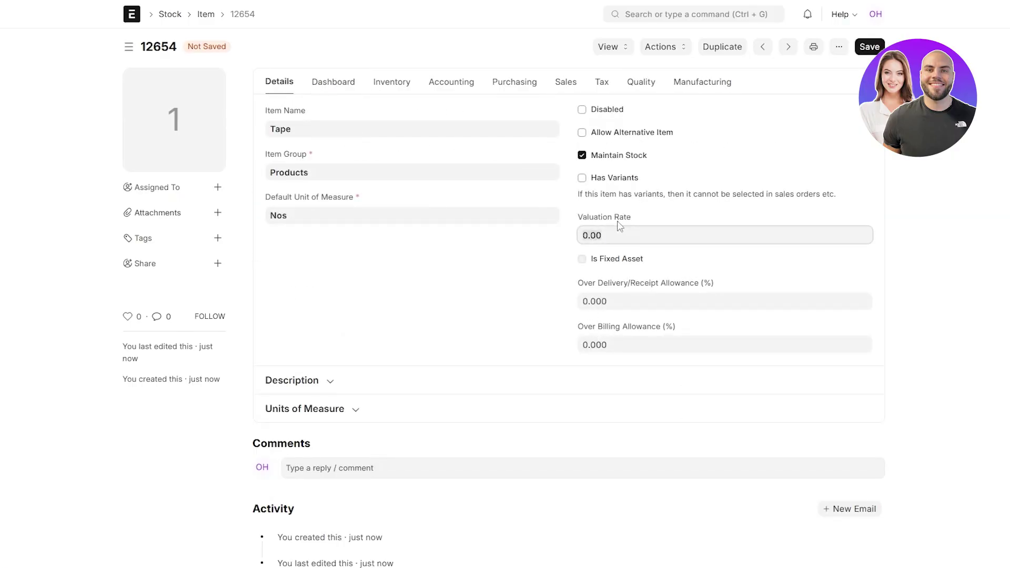
{"action": "left_click_drag", "start_coordinate": [578, 329], "coordinate": [666, 330]}
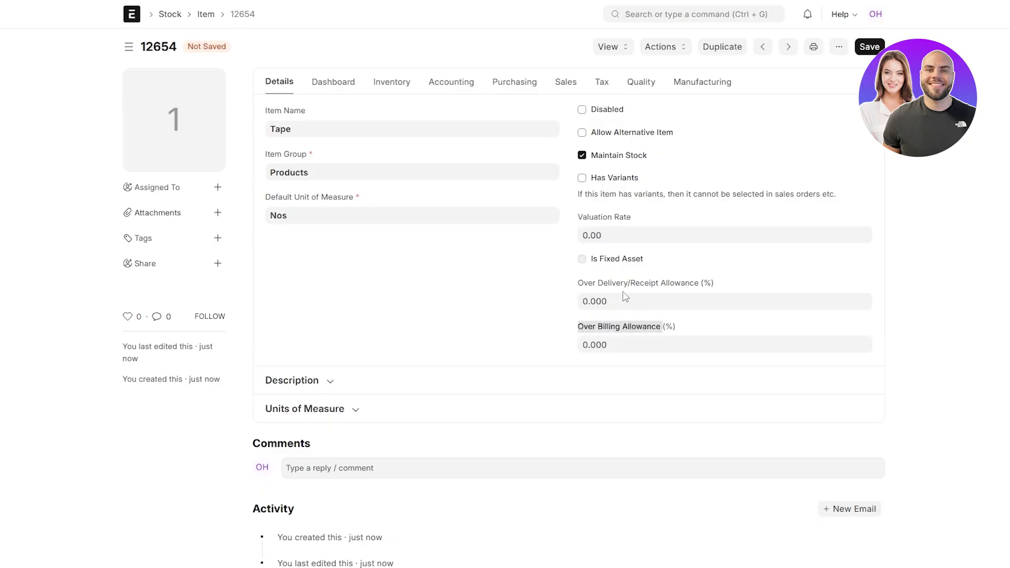
{"action": "left_click", "coordinate": [593, 136]}
{"action": "left_click", "coordinate": [585, 135]}
{"action": "scroll", "coordinate": [347, 424], "scroll_direction": "down", "scroll_amount": 1}
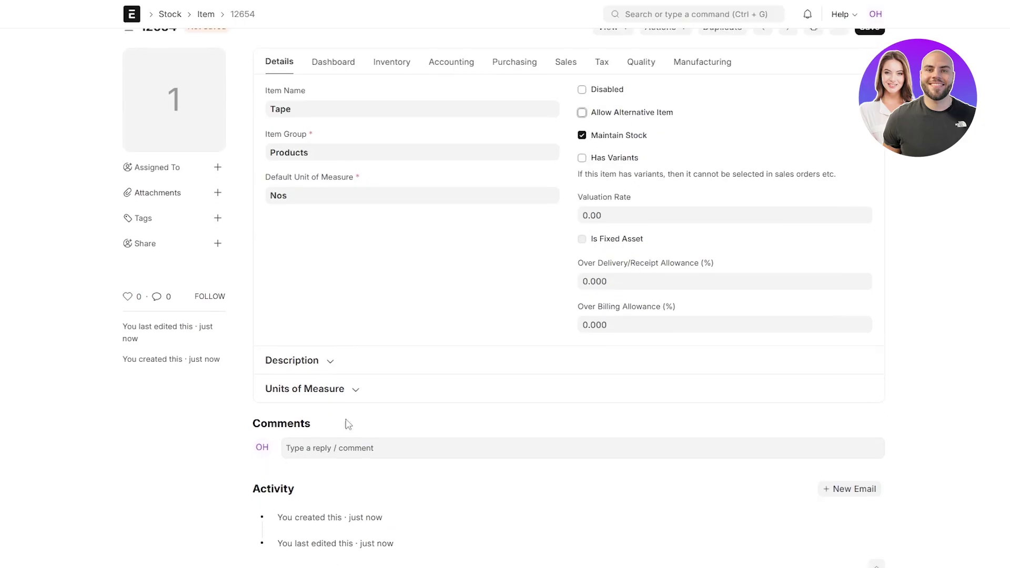
{"action": "left_click", "coordinate": [340, 389]}
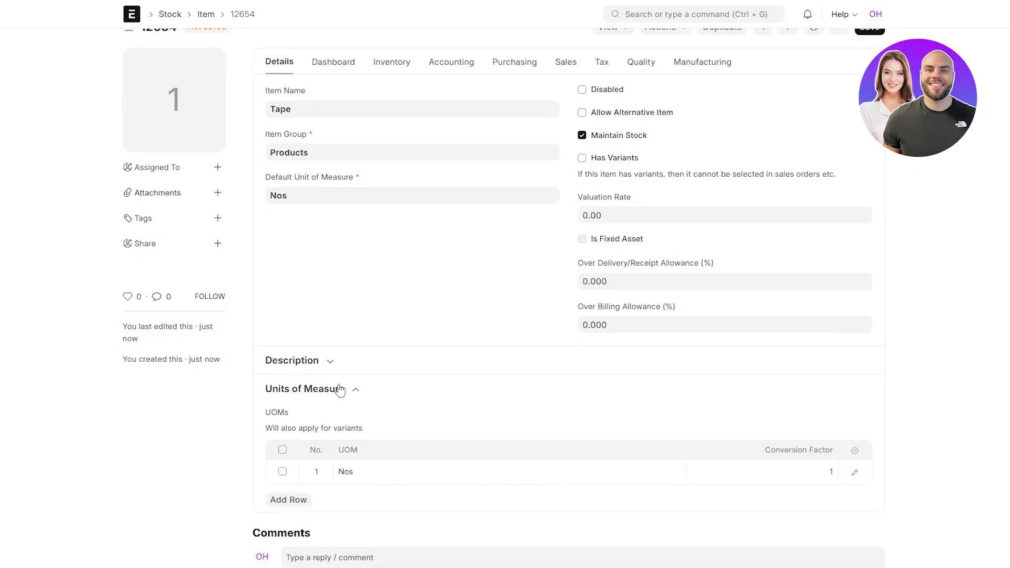
{"action": "left_click", "coordinate": [367, 389]}
{"action": "scroll", "coordinate": [317, 364], "scroll_direction": "up", "scroll_amount": 1}
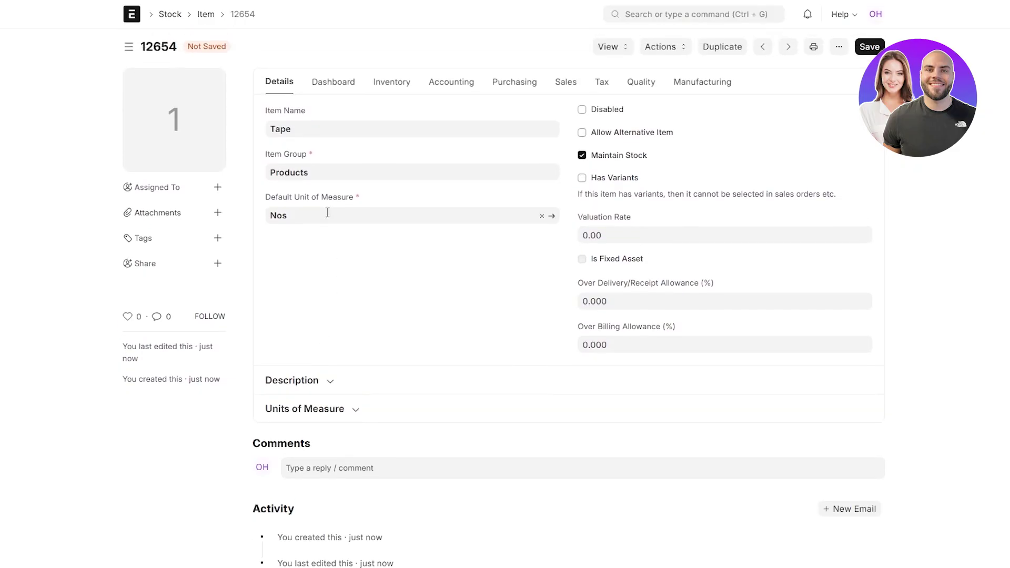
{"action": "left_click", "coordinate": [864, 51]}
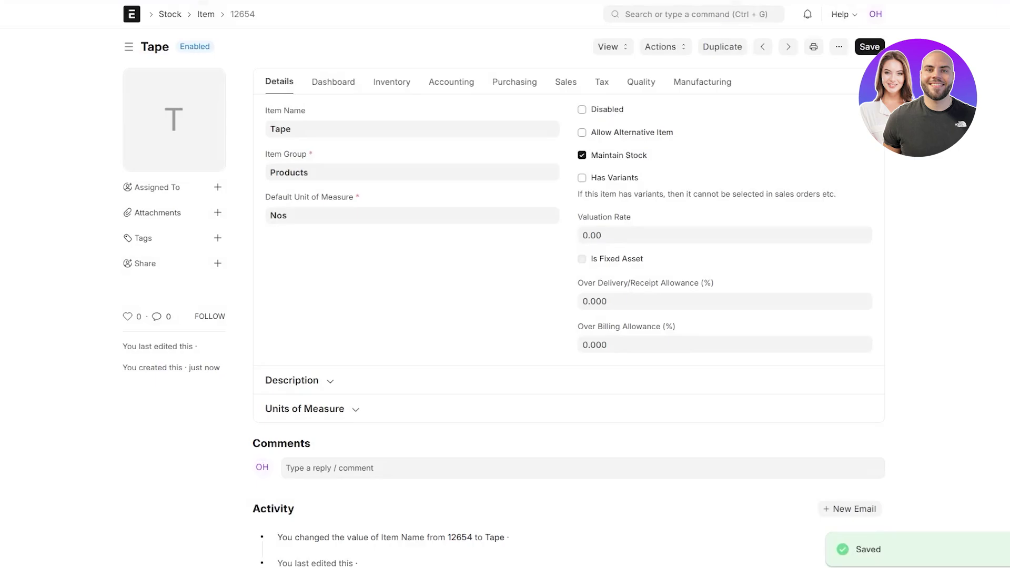
Go back to the item list, then open the Stock workspace down to Masters & Reports.
{"action": "key", "text": "alt+Left"}
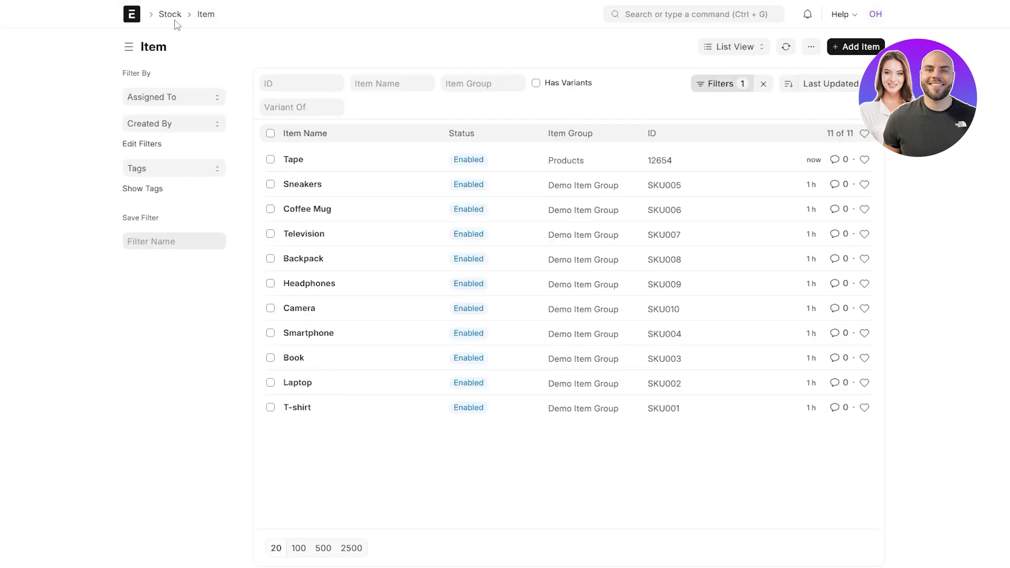
{"action": "left_click", "coordinate": [173, 16]}
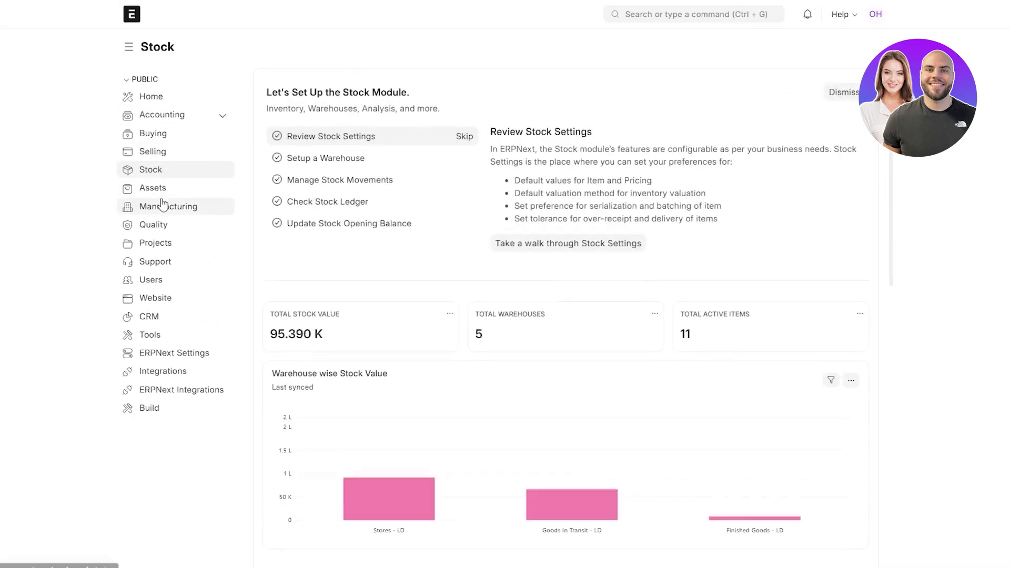
{"action": "scroll", "coordinate": [579, 253], "scroll_direction": "down", "scroll_amount": 5}
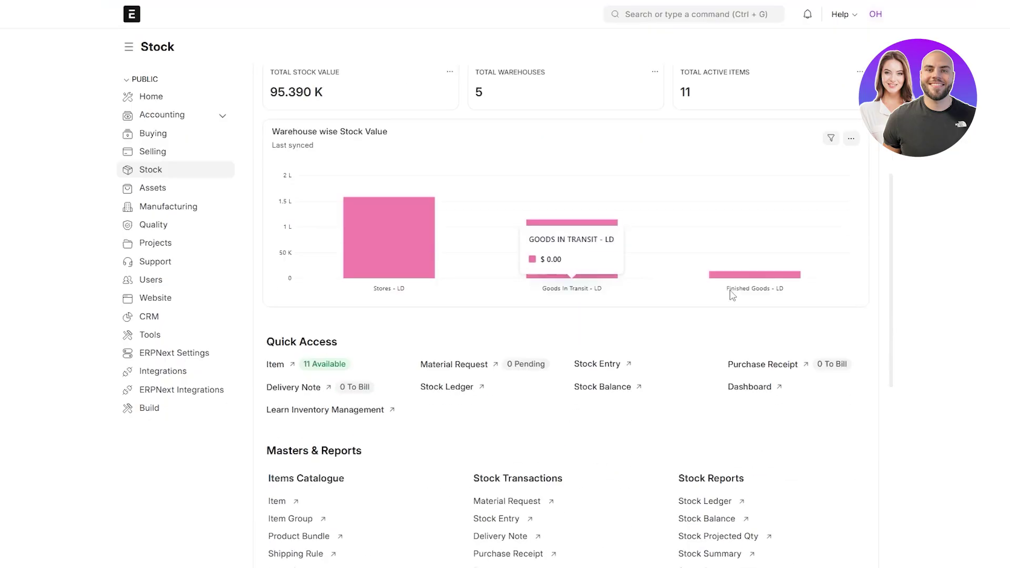
{"action": "scroll", "coordinate": [395, 362], "scroll_direction": "down", "scroll_amount": 2}
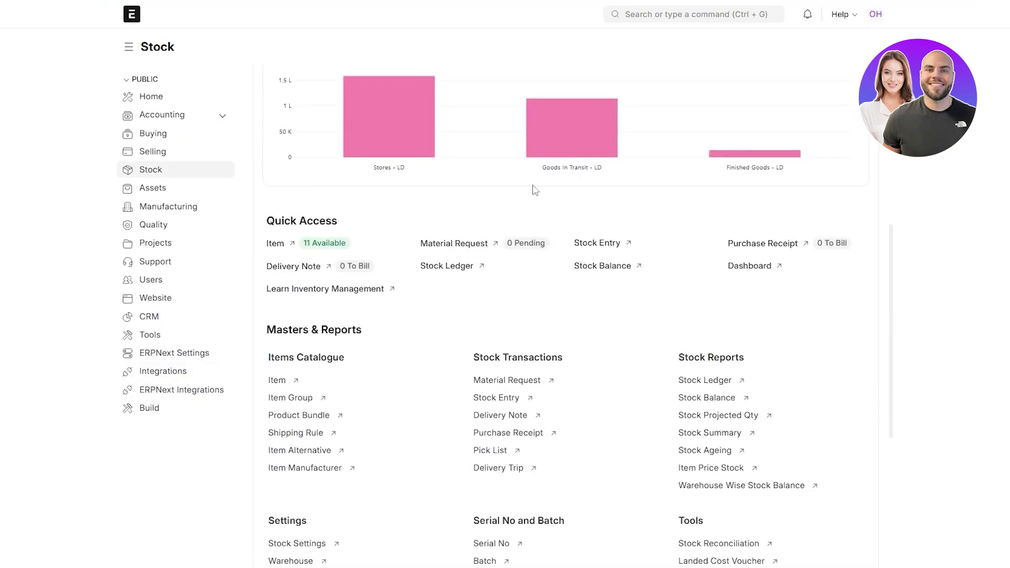
{"action": "scroll", "coordinate": [424, 261], "scroll_direction": "up", "scroll_amount": 3}
{"action": "scroll", "coordinate": [300, 261], "scroll_direction": "down", "scroll_amount": 5}
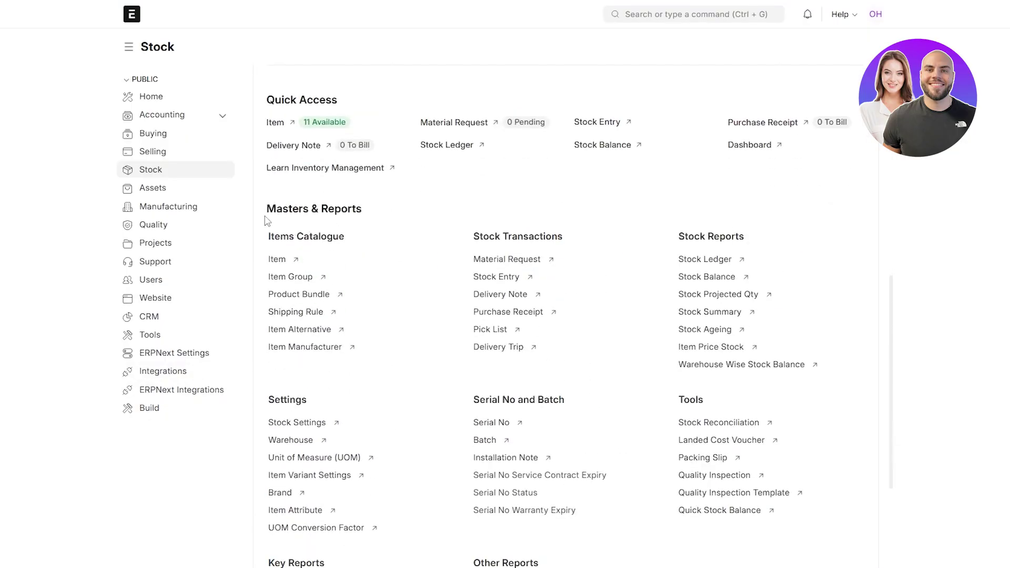
{"action": "left_click_drag", "start_coordinate": [265, 213], "coordinate": [375, 216]}
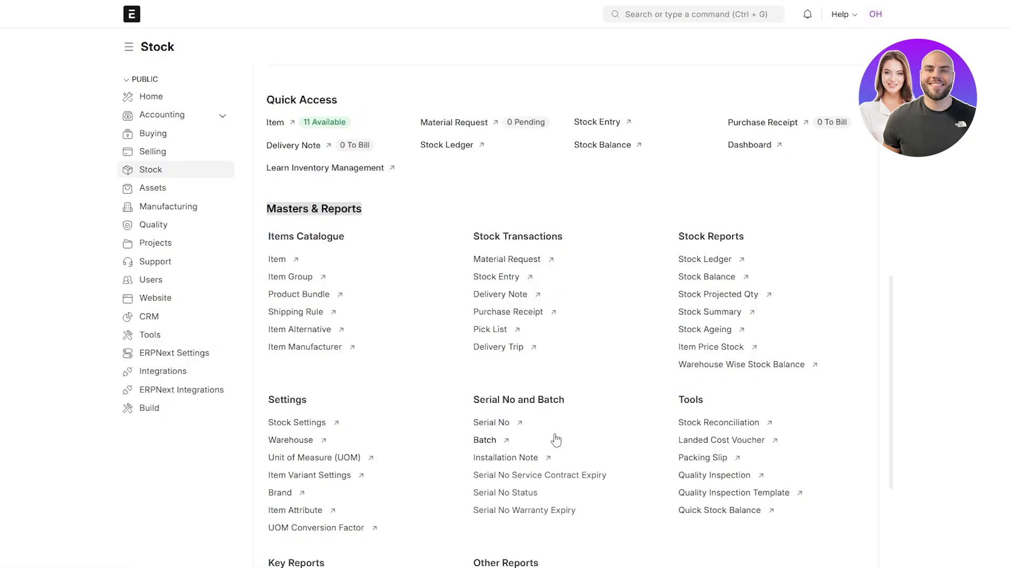
Scroll through the Stock workspace's reports and chart, then switch to the Home workspace.
{"action": "scroll", "coordinate": [325, 445], "scroll_direction": "down", "scroll_amount": 2}
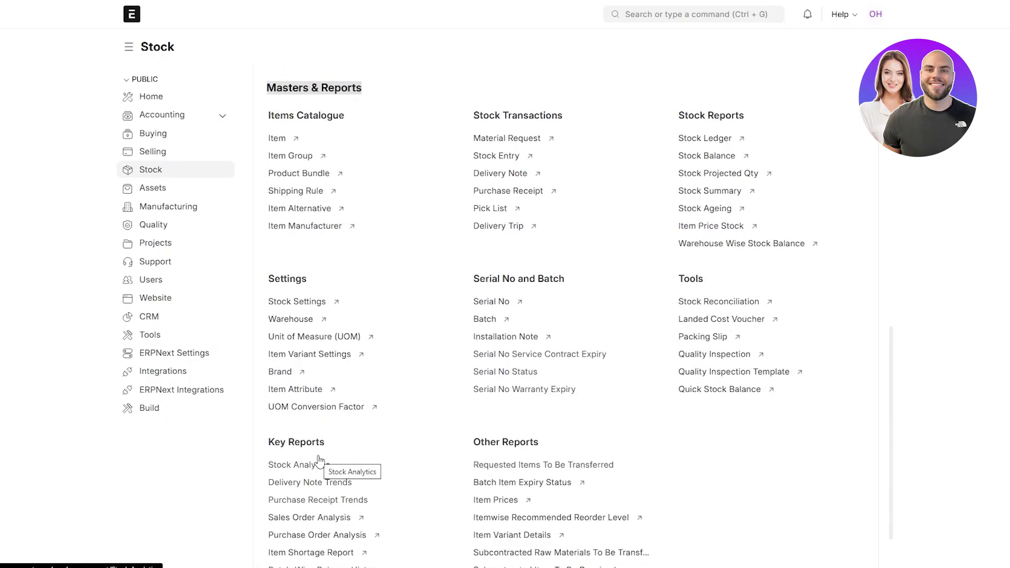
{"action": "scroll", "coordinate": [319, 460], "scroll_direction": "up", "scroll_amount": 10}
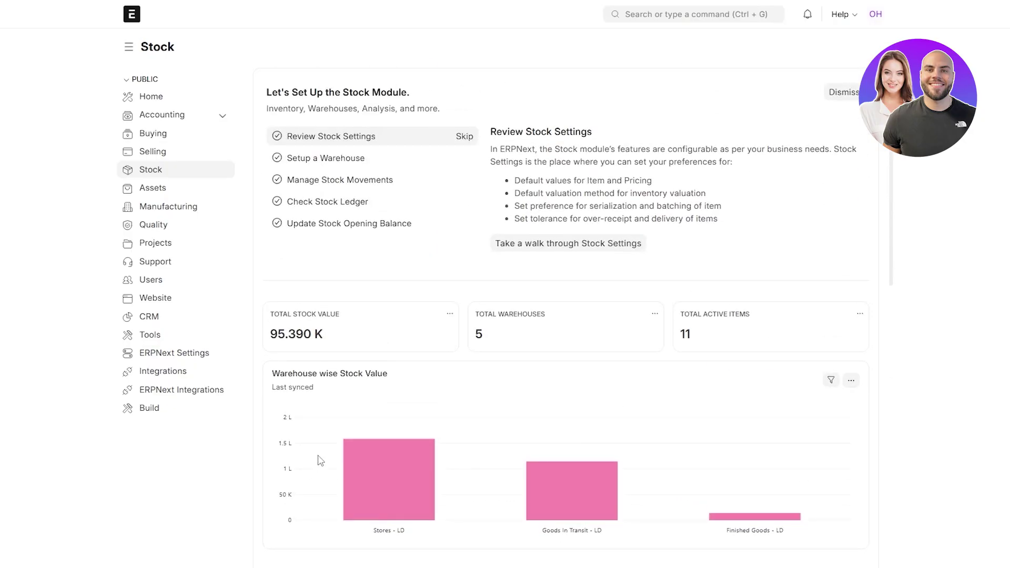
{"action": "scroll", "coordinate": [320, 460], "scroll_direction": "down", "scroll_amount": 10}
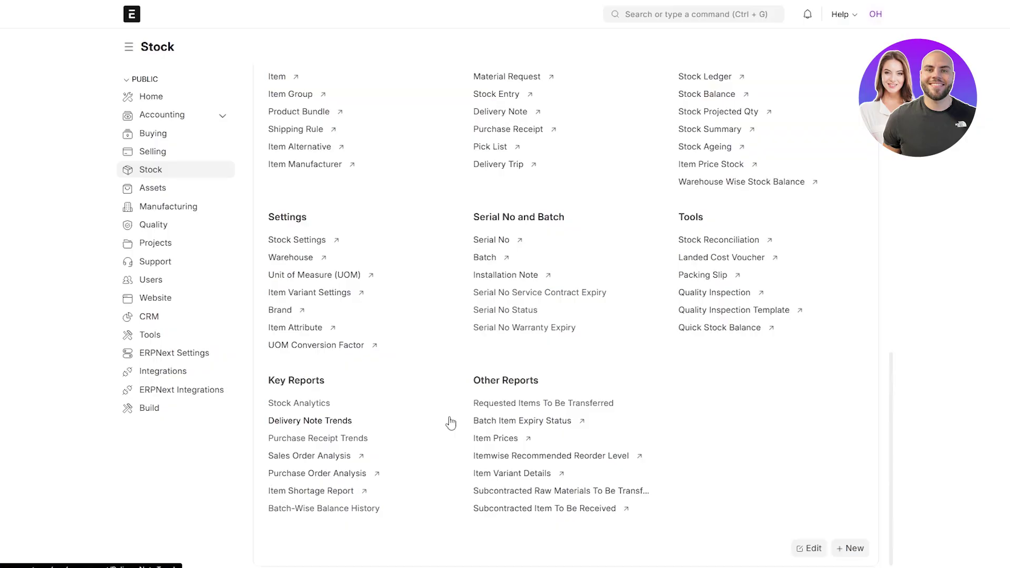
{"action": "scroll", "coordinate": [453, 415], "scroll_direction": "up", "scroll_amount": 9}
{"action": "scroll", "coordinate": [456, 416], "scroll_direction": "up", "scroll_amount": 2}
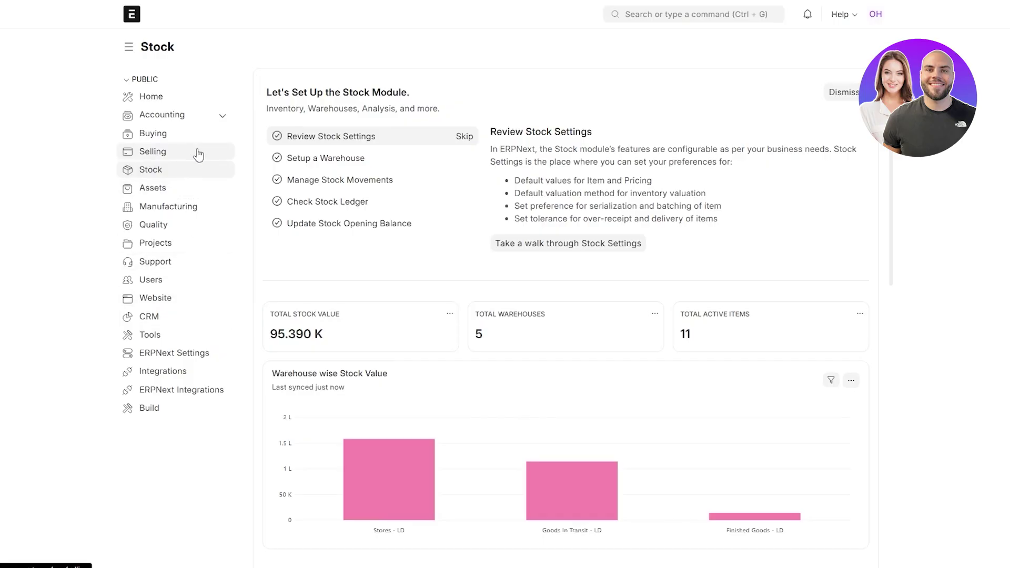
{"action": "left_click", "coordinate": [191, 104]}
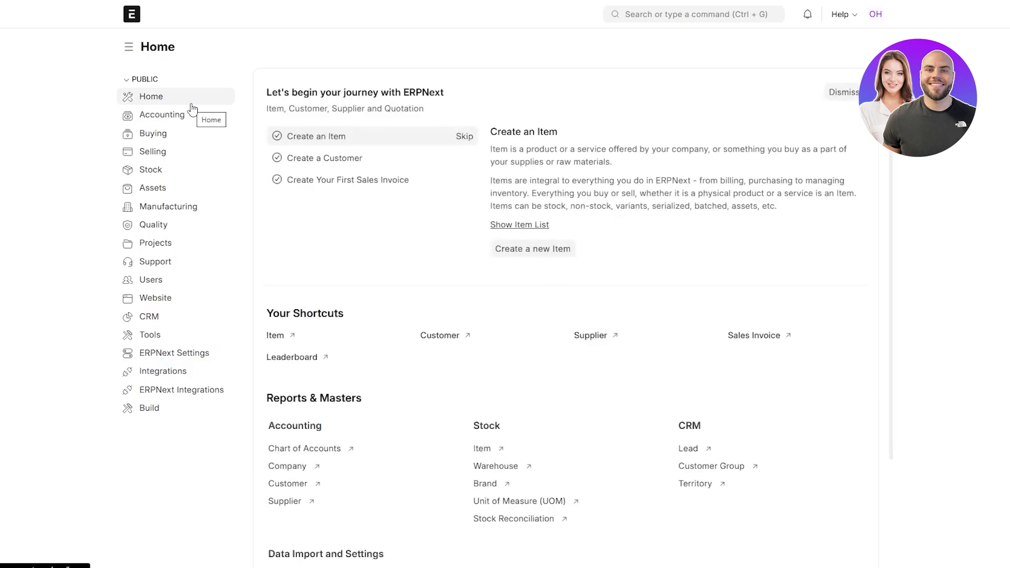
Expand Accounting, scroll its profit and loss chart and reports, then open Financial Reports and Buying.
{"action": "left_click", "coordinate": [194, 120]}
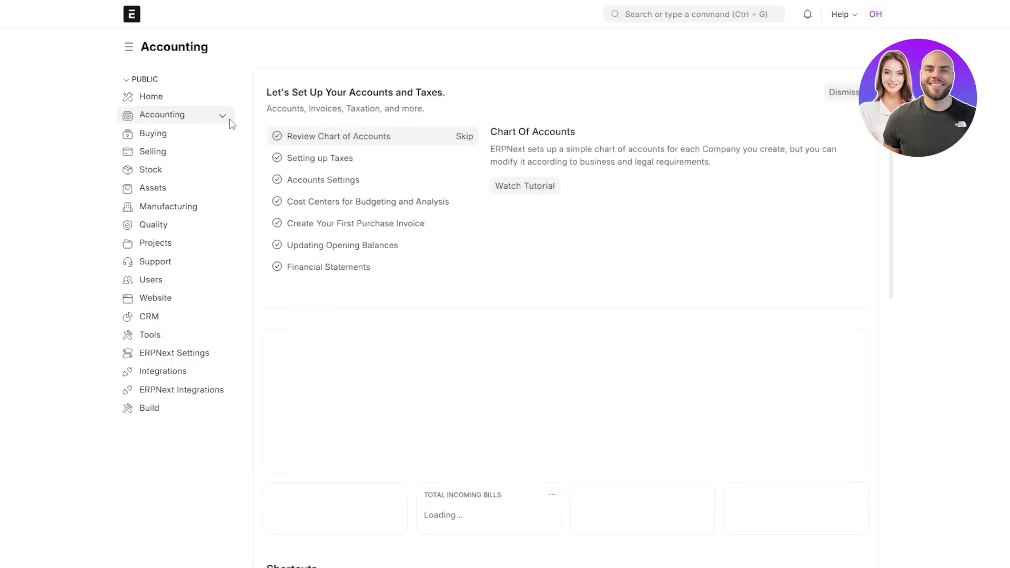
{"action": "left_click", "coordinate": [224, 118]}
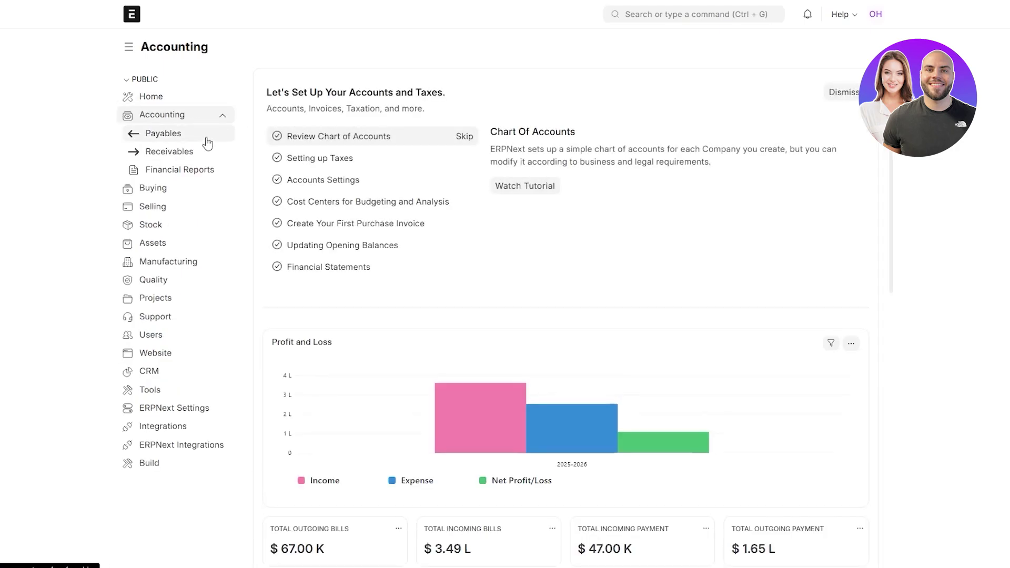
{"action": "scroll", "coordinate": [440, 184], "scroll_direction": "down", "scroll_amount": 5}
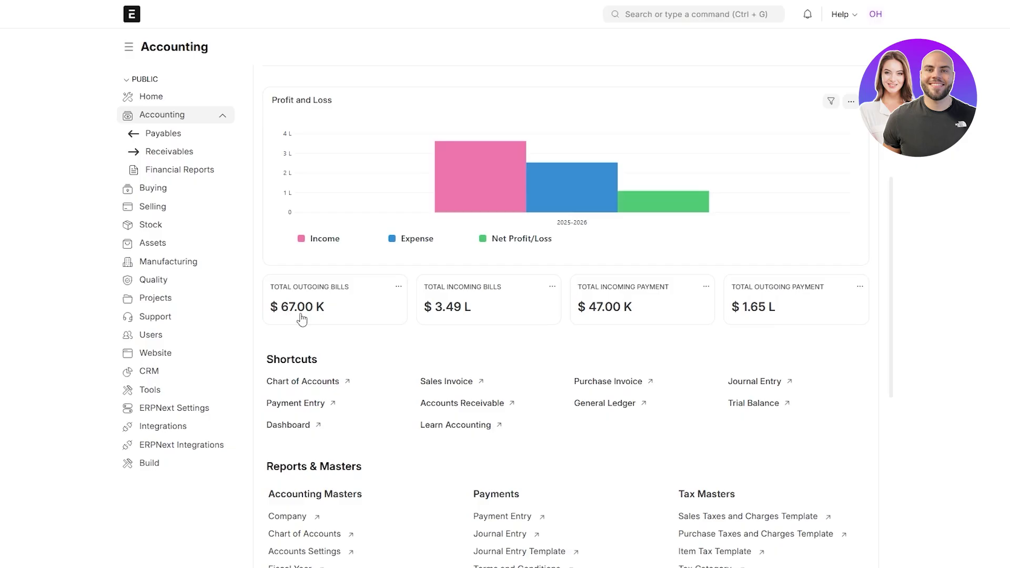
{"action": "scroll", "coordinate": [317, 305], "scroll_direction": "up", "scroll_amount": 1}
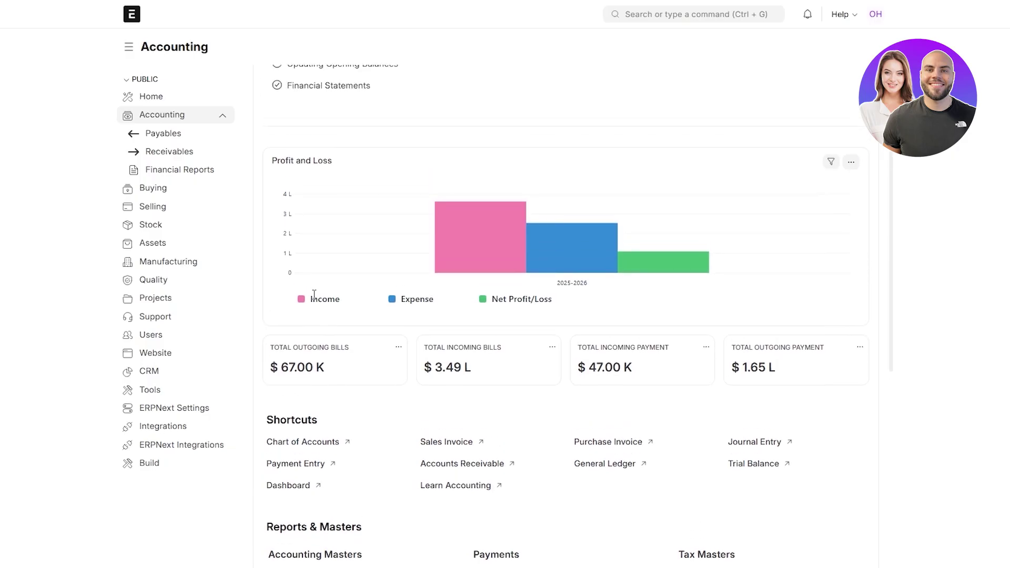
{"action": "mouse_move", "coordinate": [441, 250]}
{"action": "scroll", "coordinate": [846, 372], "scroll_direction": "down", "scroll_amount": 5}
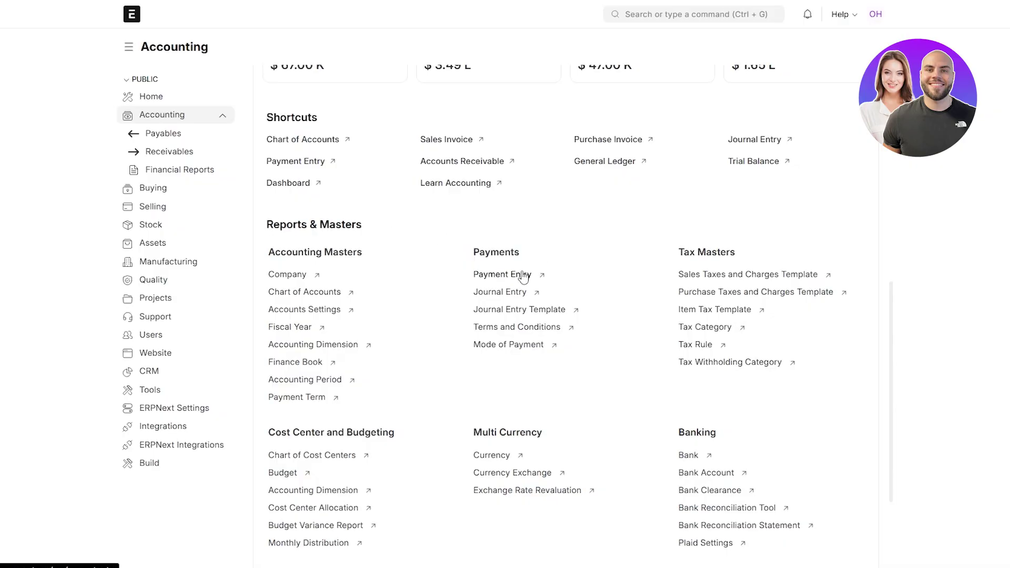
{"action": "scroll", "coordinate": [519, 400], "scroll_direction": "up", "scroll_amount": 2}
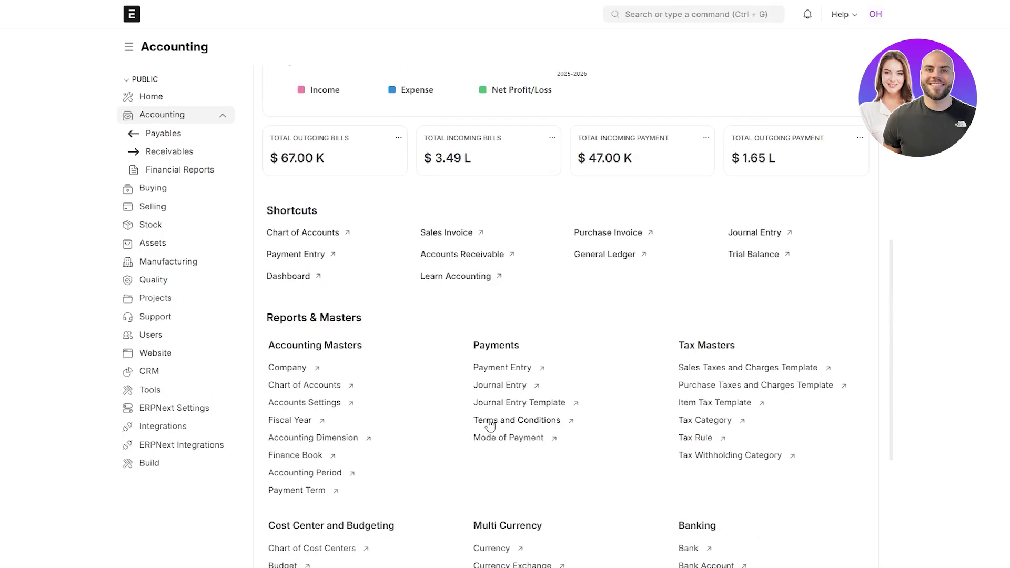
{"action": "left_click", "coordinate": [189, 170]}
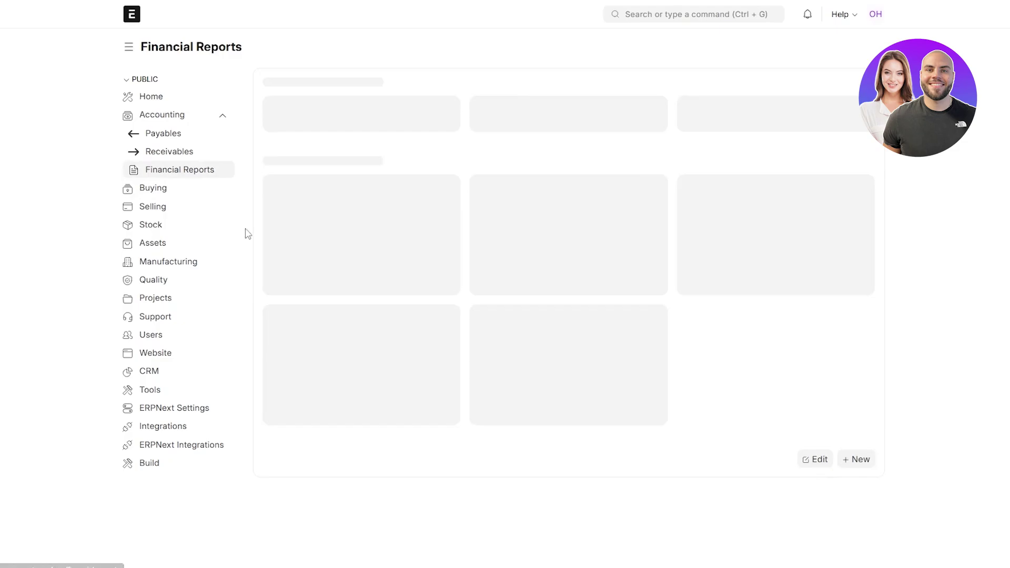
{"action": "left_click", "coordinate": [154, 190]}
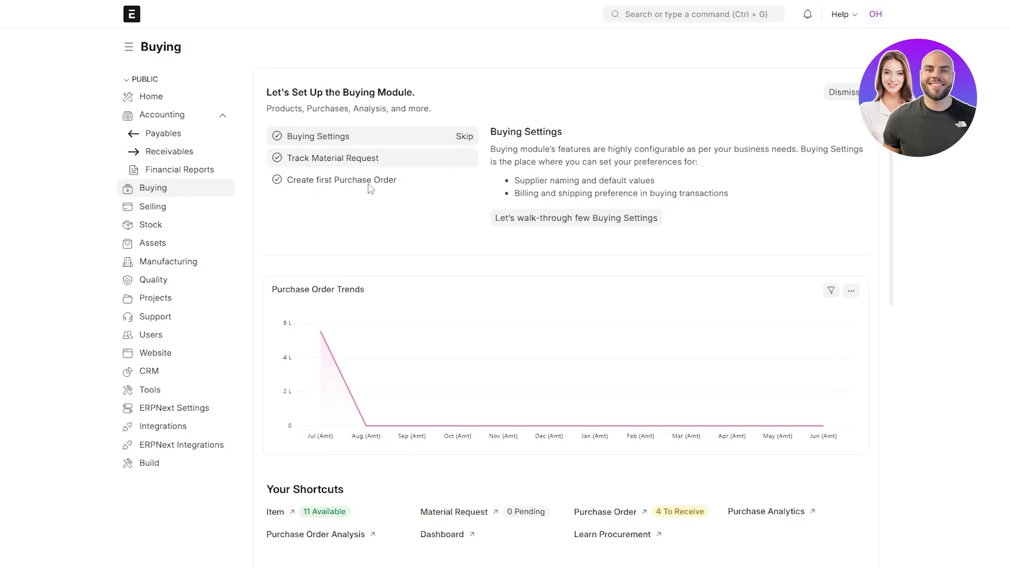
Scroll the Buying workspace, visit Selling and Assets, then open Manufacturing.
{"action": "scroll", "coordinate": [368, 187], "scroll_direction": "down", "scroll_amount": 5}
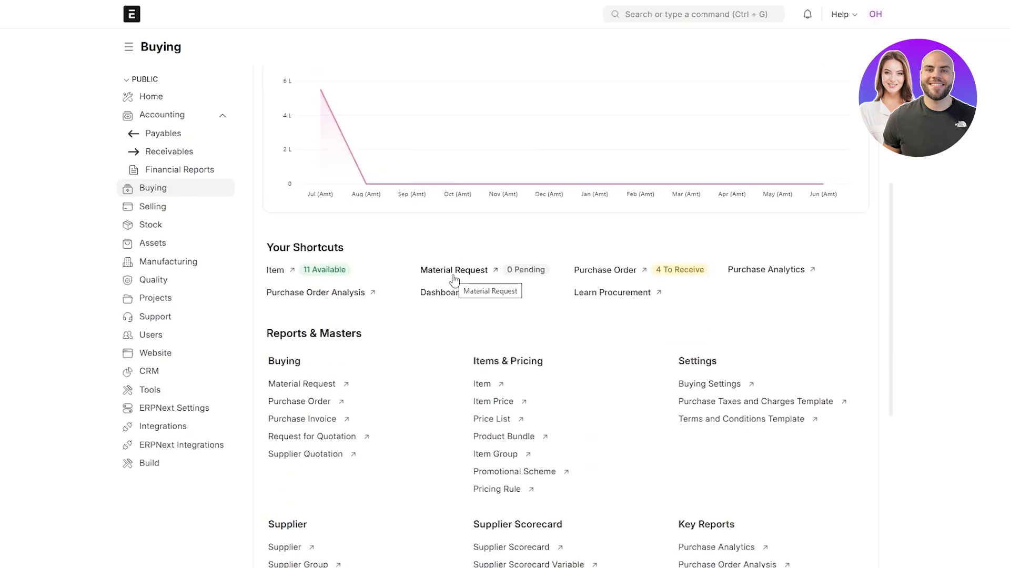
{"action": "scroll", "coordinate": [455, 279], "scroll_direction": "up", "scroll_amount": 3}
{"action": "left_click", "coordinate": [153, 209]}
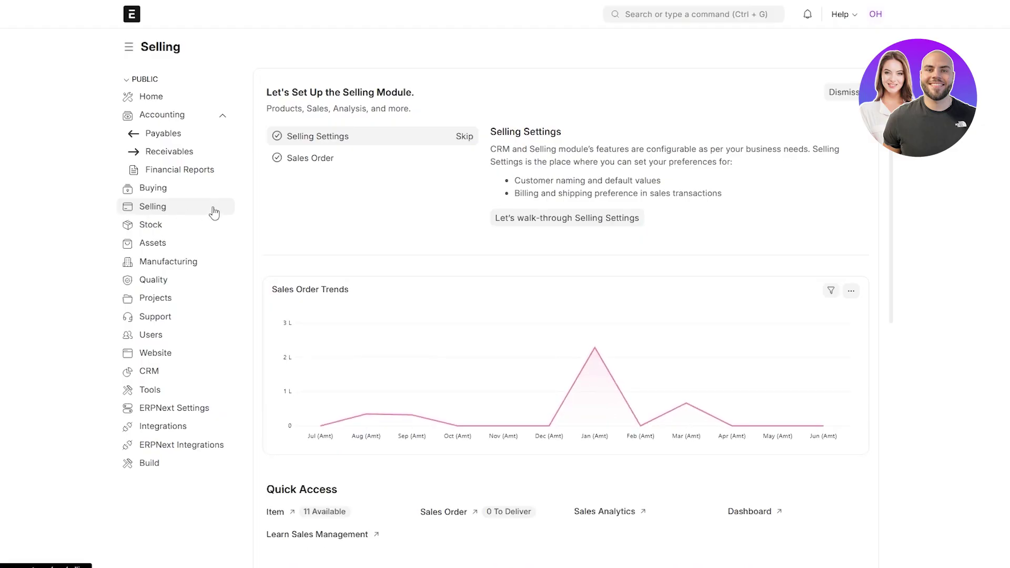
{"action": "left_click", "coordinate": [196, 243]}
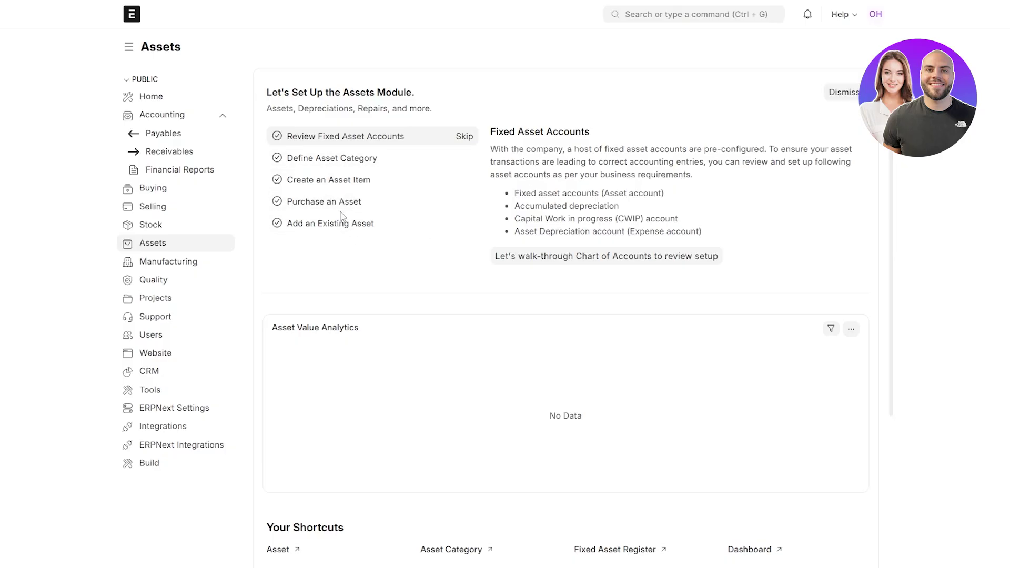
{"action": "scroll", "coordinate": [368, 263], "scroll_direction": "down", "scroll_amount": 4}
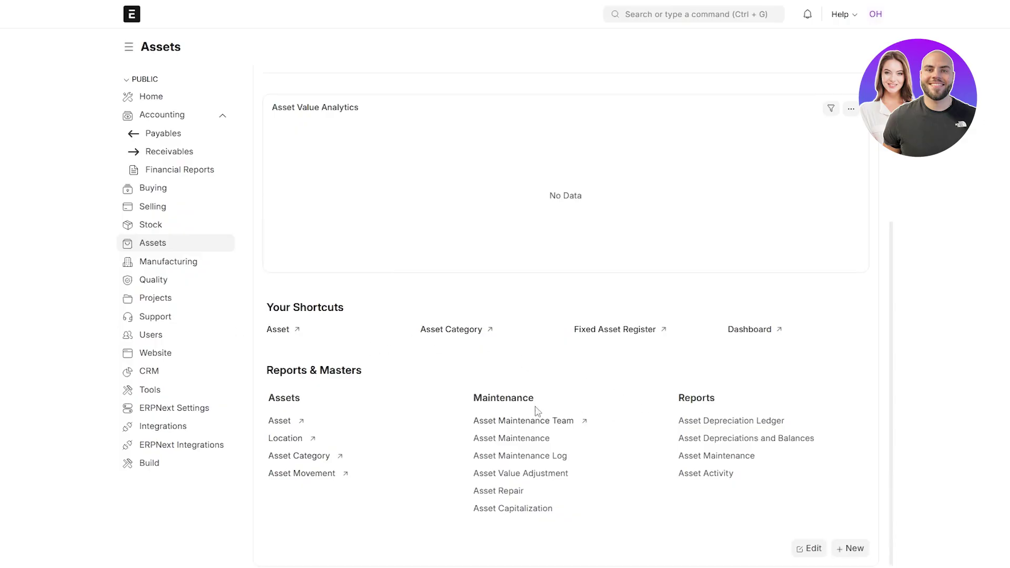
{"action": "left_click_drag", "start_coordinate": [321, 307], "coordinate": [344, 307]}
{"action": "left_click", "coordinate": [194, 266]}
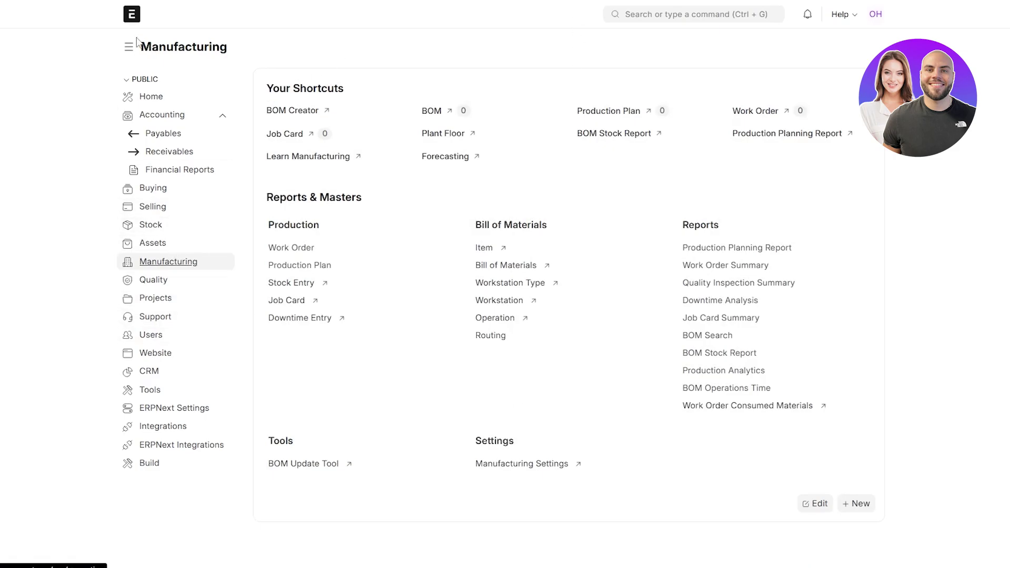
Open the Website workspace and peek at the Blog Post and Website Theme lists, returning each time.
{"action": "left_click", "coordinate": [156, 354]}
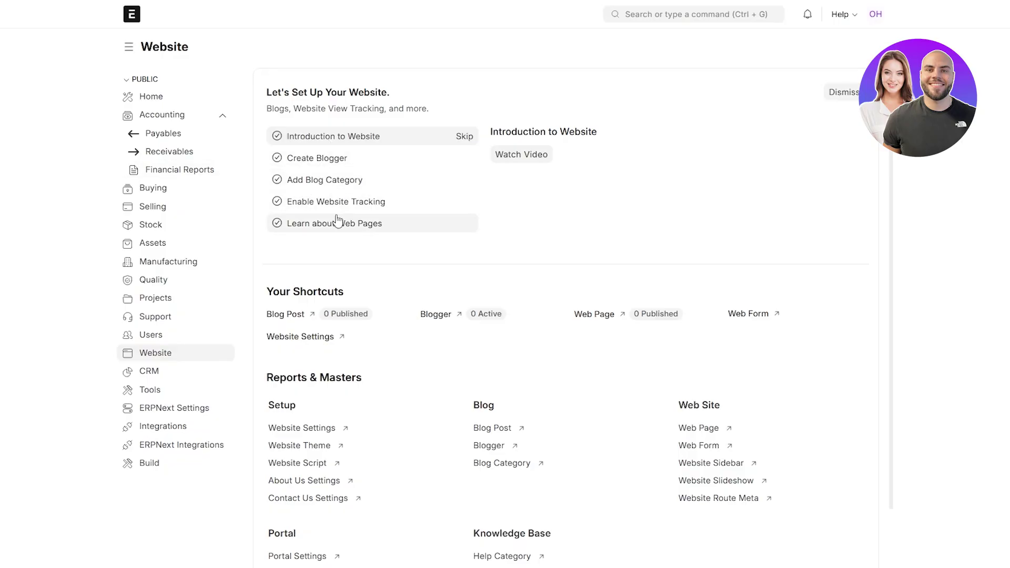
{"action": "left_click", "coordinate": [296, 318]}
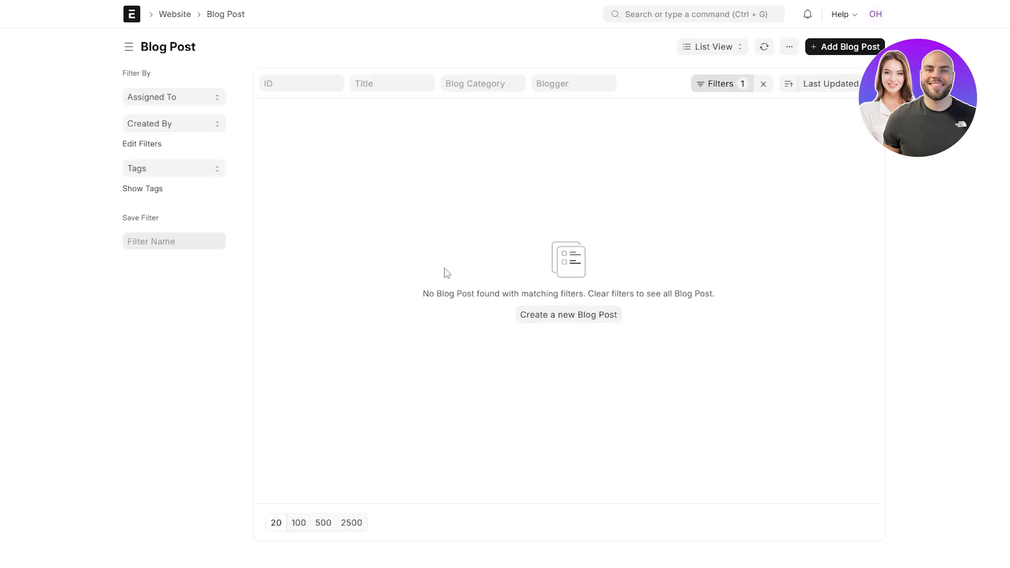
{"action": "key", "text": "alt+Left"}
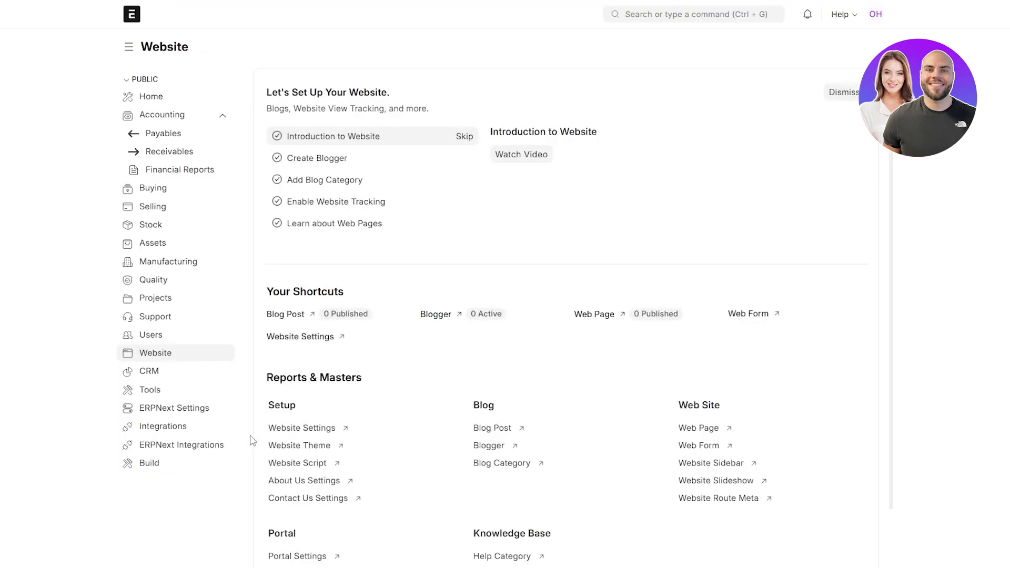
{"action": "left_click", "coordinate": [300, 446]}
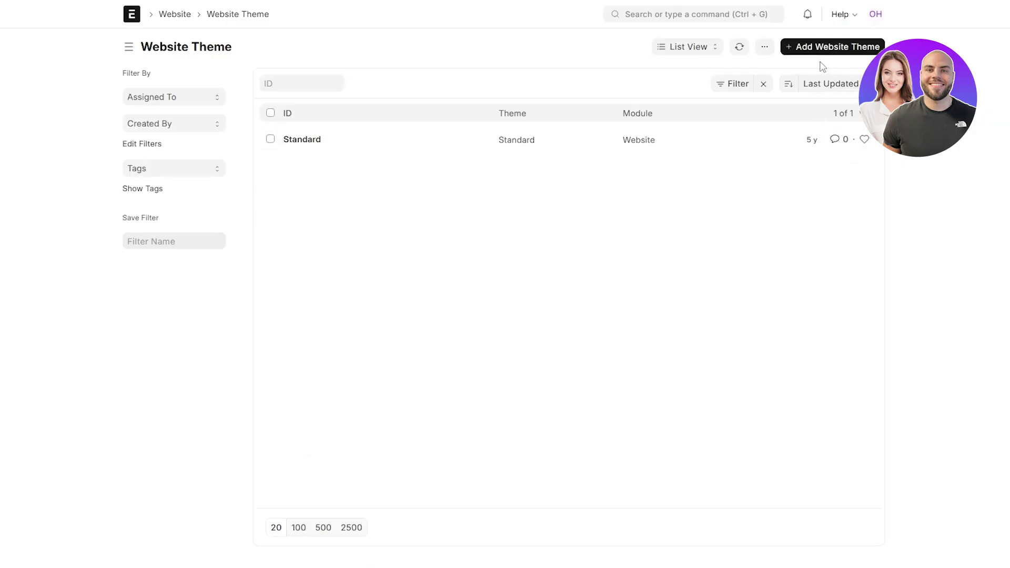
{"action": "key", "text": "alt+Left"}
{"action": "scroll", "coordinate": [548, 429], "scroll_direction": "down", "scroll_amount": 1}
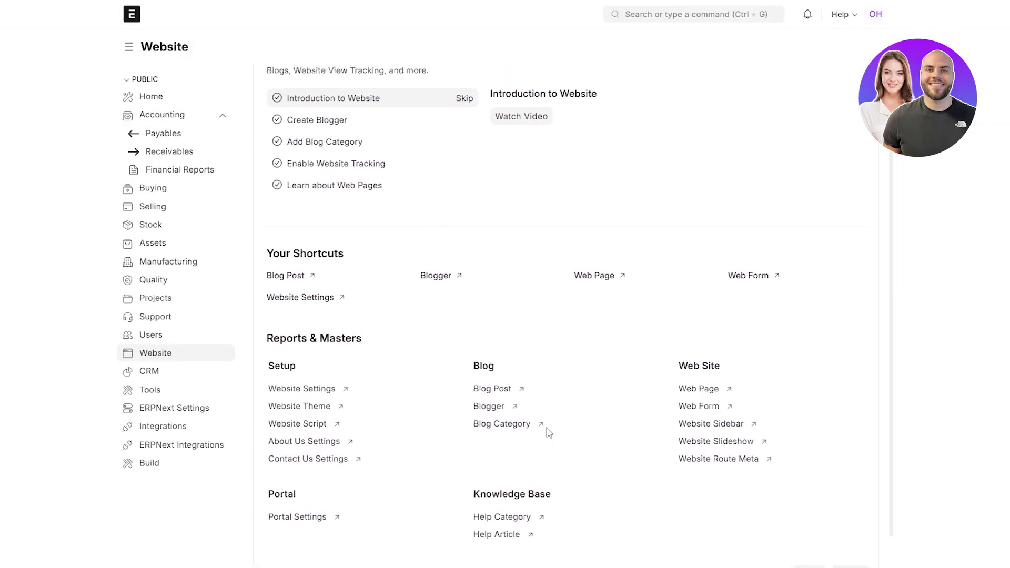
{"action": "scroll", "coordinate": [548, 428], "scroll_direction": "up", "scroll_amount": 1}
From the Create Blogger onboarding step, open the Blogger list and start a new Blogger.
{"action": "left_click", "coordinate": [326, 165]}
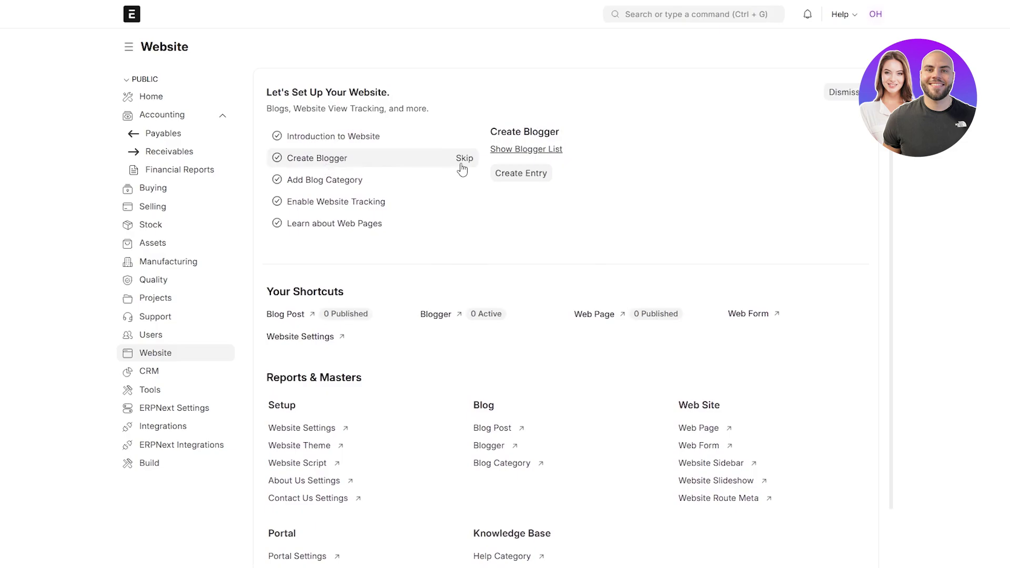
{"action": "left_click", "coordinate": [511, 149]}
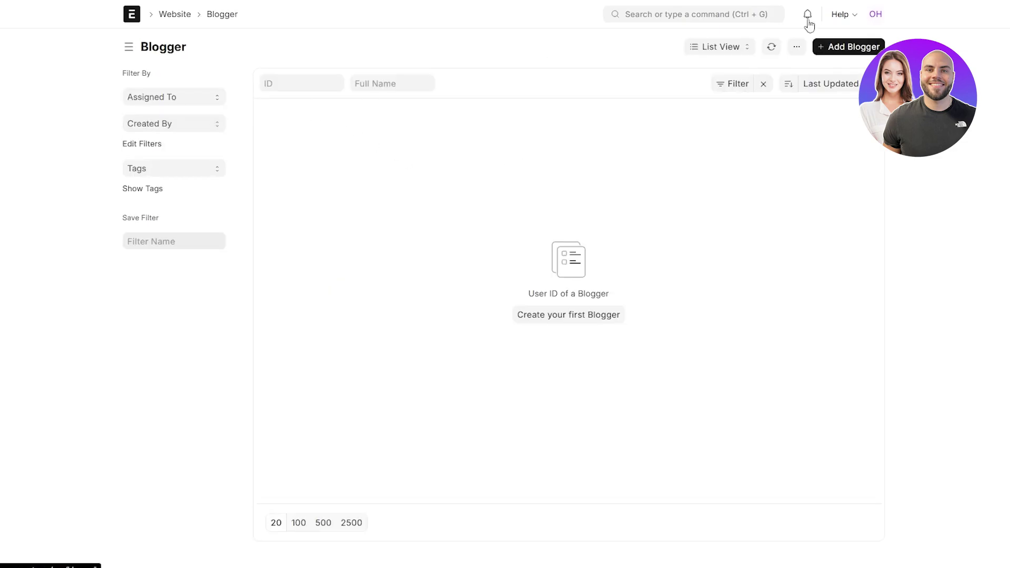
{"action": "left_click", "coordinate": [842, 47]}
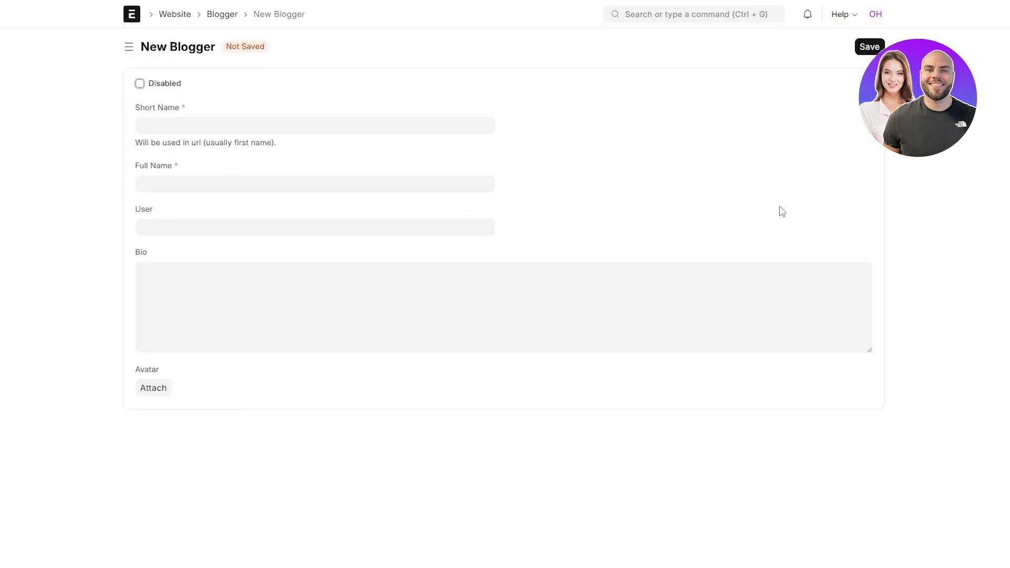
Enter the blogger's short name and full name in the new Blogger form.
{"action": "left_click_drag", "start_coordinate": [136, 107], "coordinate": [169, 109]}
{"action": "left_click_drag", "start_coordinate": [143, 146], "coordinate": [201, 156]}
{"action": "left_click_drag", "start_coordinate": [136, 165], "coordinate": [178, 169]}
{"action": "left_click", "coordinate": [142, 215]}
{"action": "double_click", "coordinate": [142, 216]}
{"action": "left_click_drag", "start_coordinate": [141, 253], "coordinate": [147, 253]}
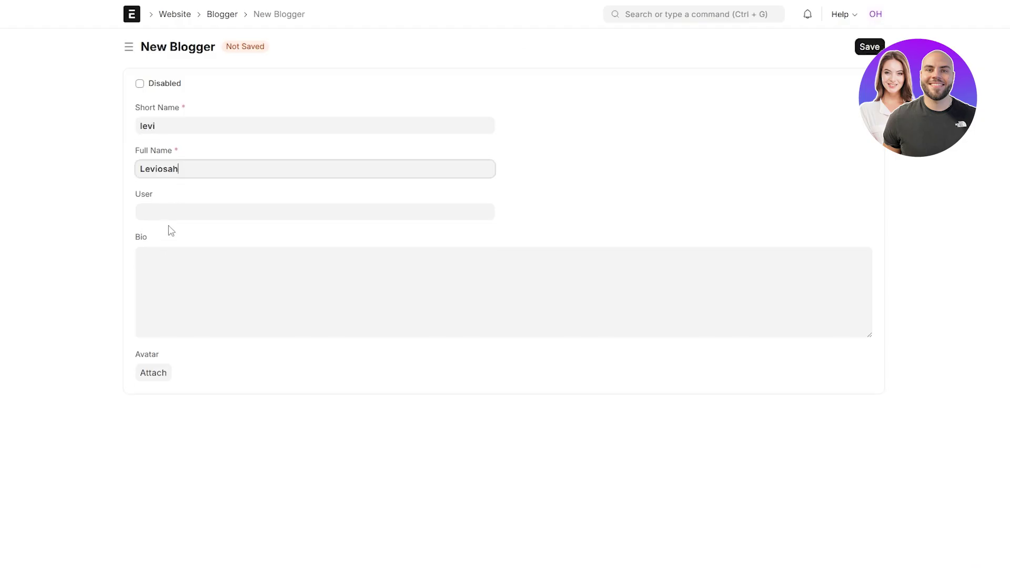
Link the blogger to the suggested user account and save the profile.
{"action": "left_click", "coordinate": [169, 213]}
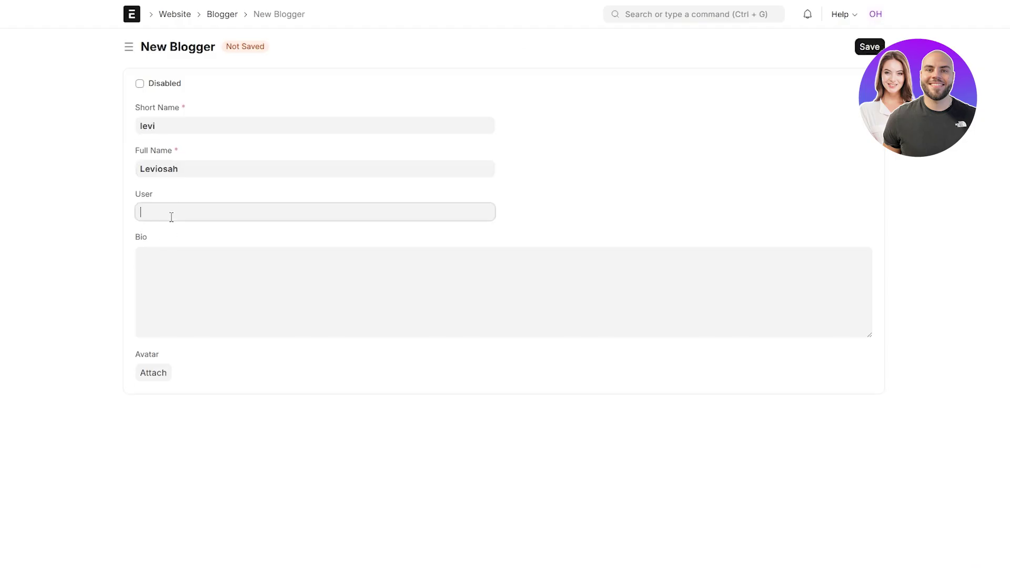
{"action": "left_click", "coordinate": [177, 249]}
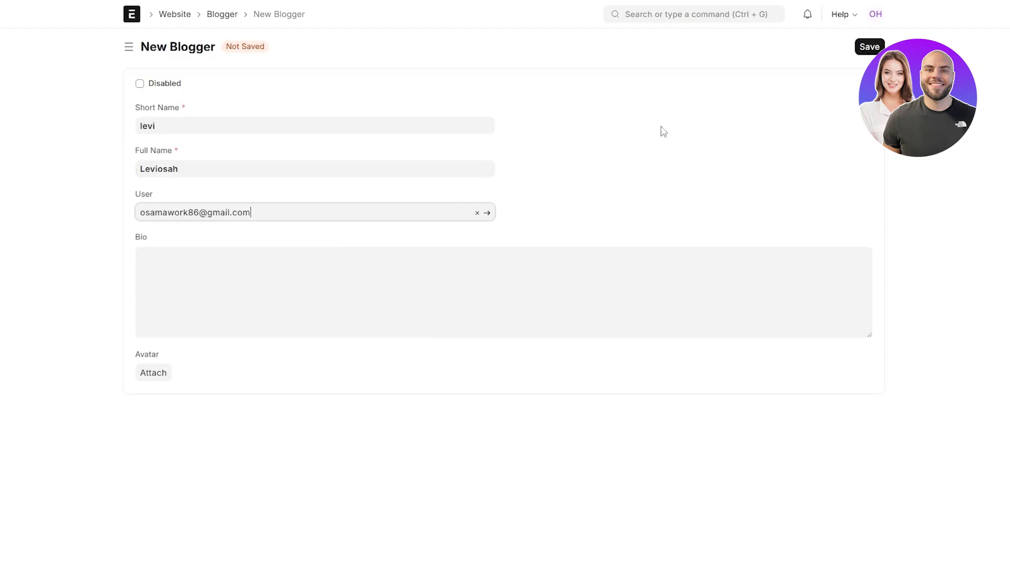
{"action": "left_click", "coordinate": [871, 47]}
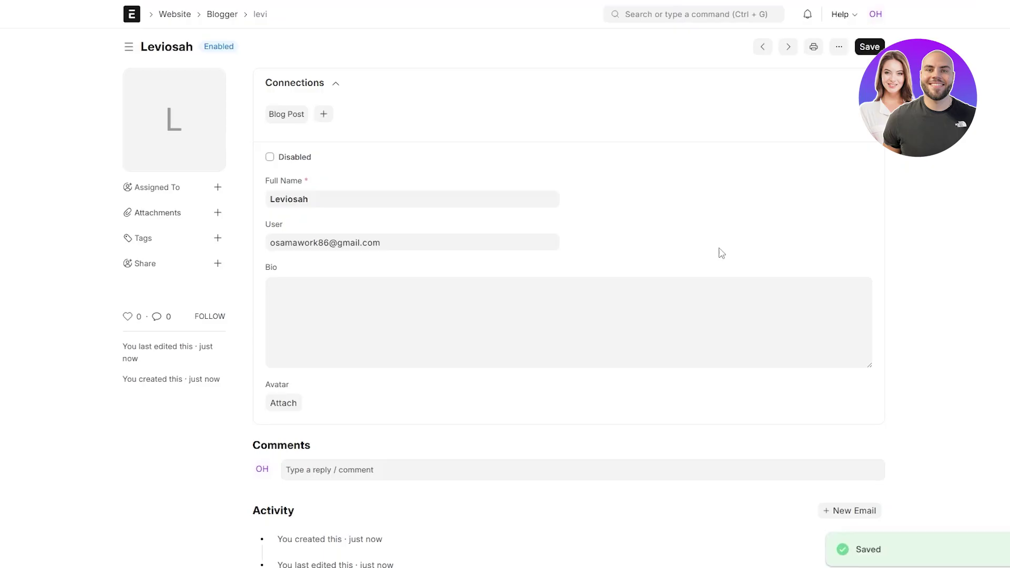
{"action": "scroll", "coordinate": [313, 291], "scroll_direction": "down", "scroll_amount": 1}
{"action": "scroll", "coordinate": [316, 291], "scroll_direction": "up", "scroll_amount": 1}
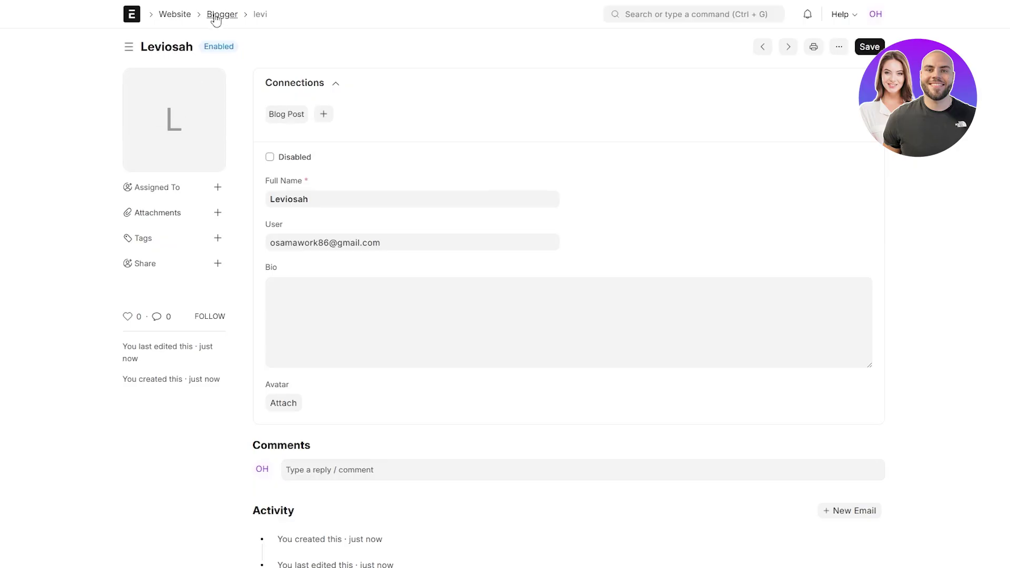
Return to the Website workspace and expand the Add Blog Category onboarding step.
{"action": "left_click", "coordinate": [170, 16]}
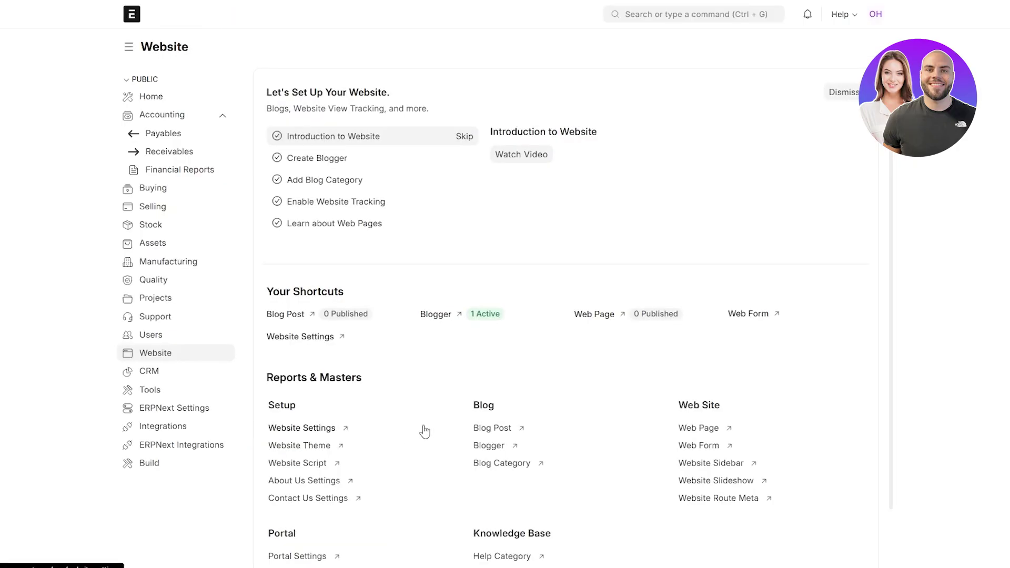
{"action": "scroll", "coordinate": [361, 368], "scroll_direction": "down", "scroll_amount": 1}
{"action": "scroll", "coordinate": [406, 242], "scroll_direction": "up", "scroll_amount": 1}
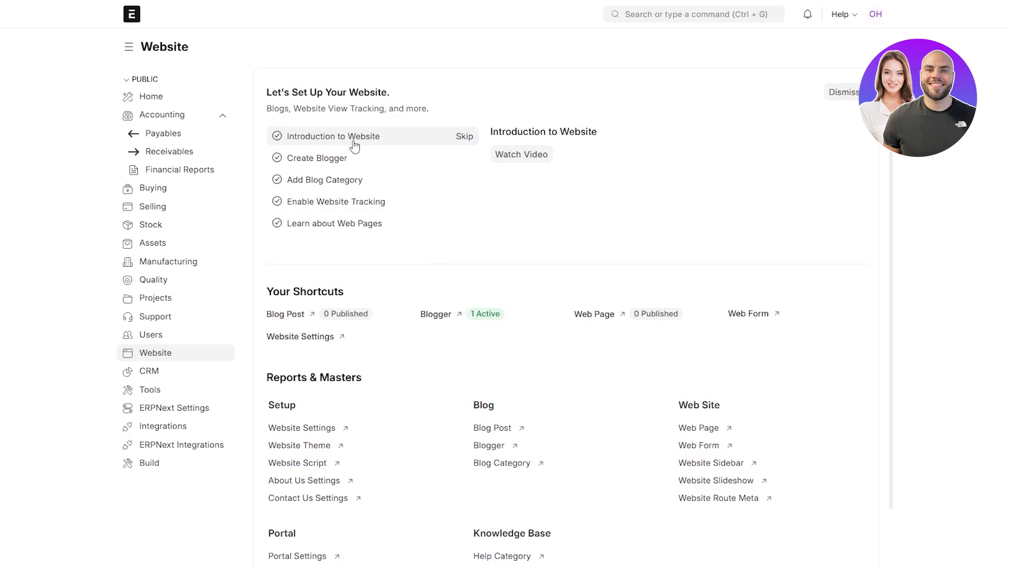
{"action": "left_click", "coordinate": [311, 185]}
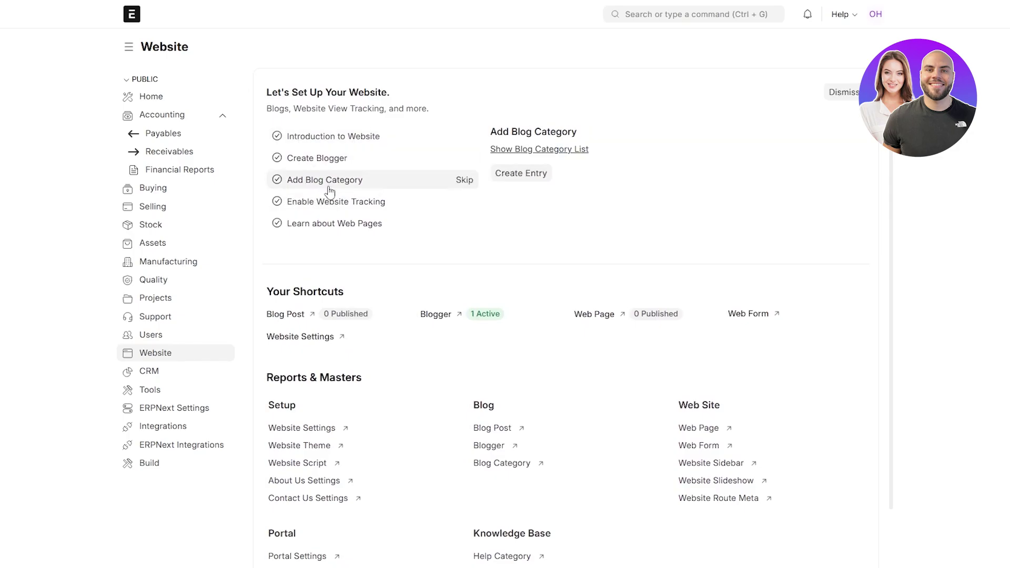
{"action": "scroll", "coordinate": [369, 251], "scroll_direction": "down", "scroll_amount": 1}
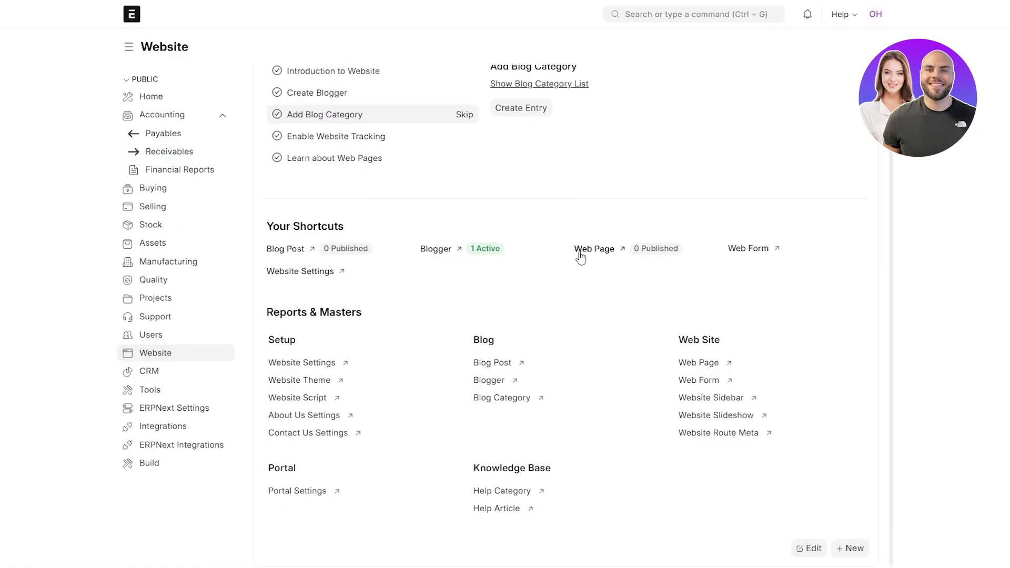
Open the empty Web Page list, start a new Web Page, and browse its Style, Scripting and Settings tabs.
{"action": "left_click", "coordinate": [607, 256]}
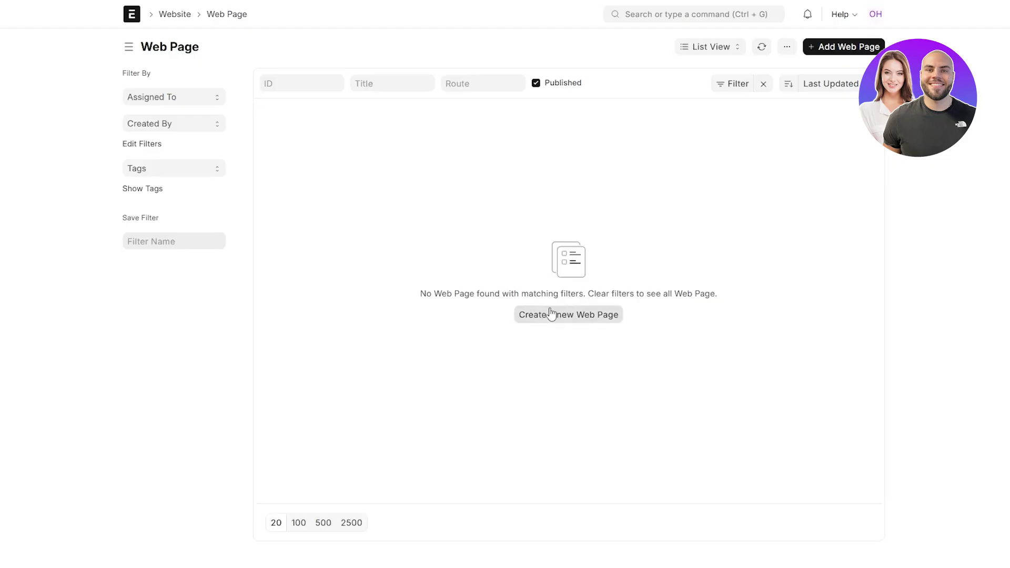
{"action": "left_click", "coordinate": [548, 313]}
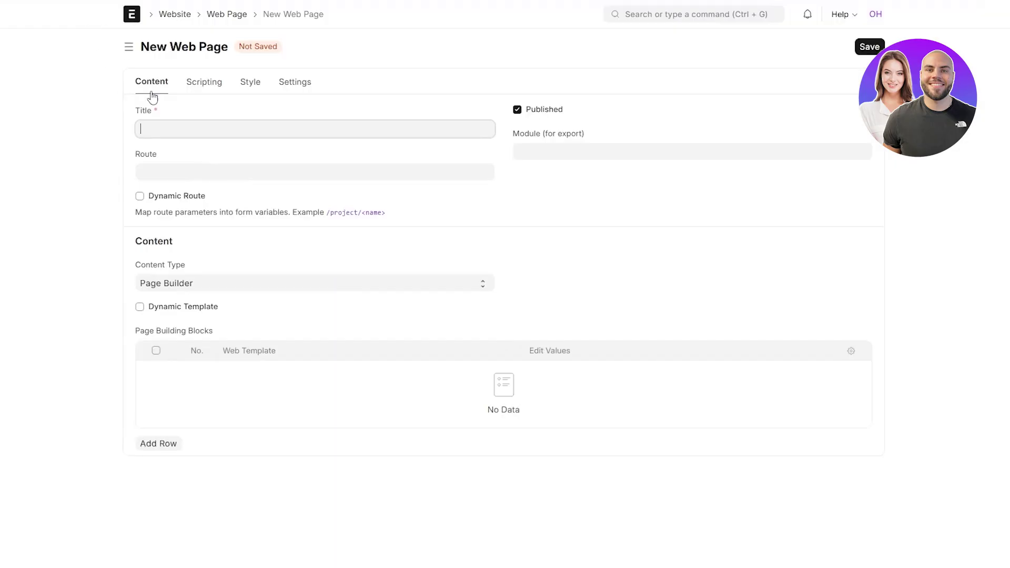
{"action": "left_click", "coordinate": [150, 147]}
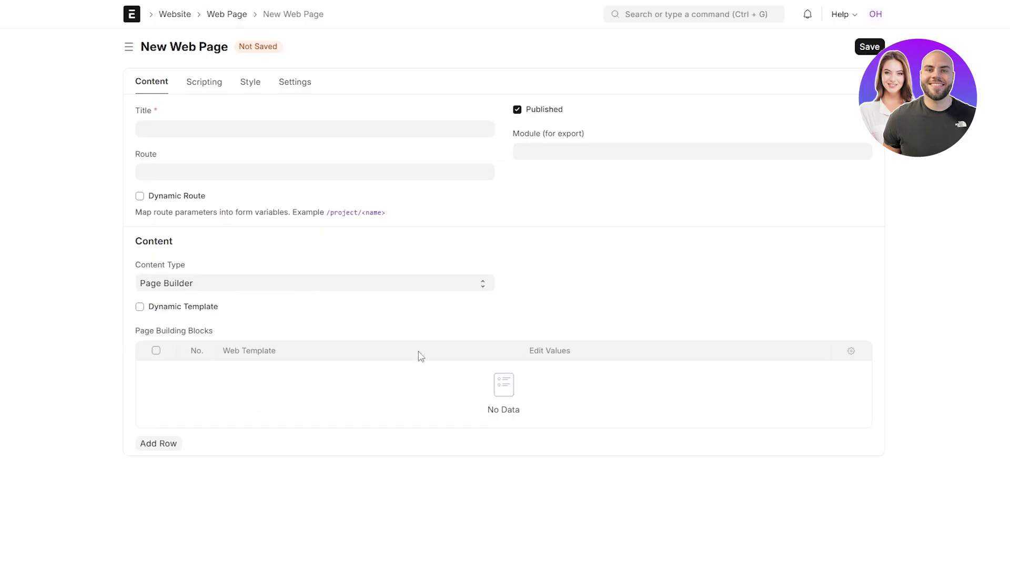
{"action": "left_click", "coordinate": [242, 85]}
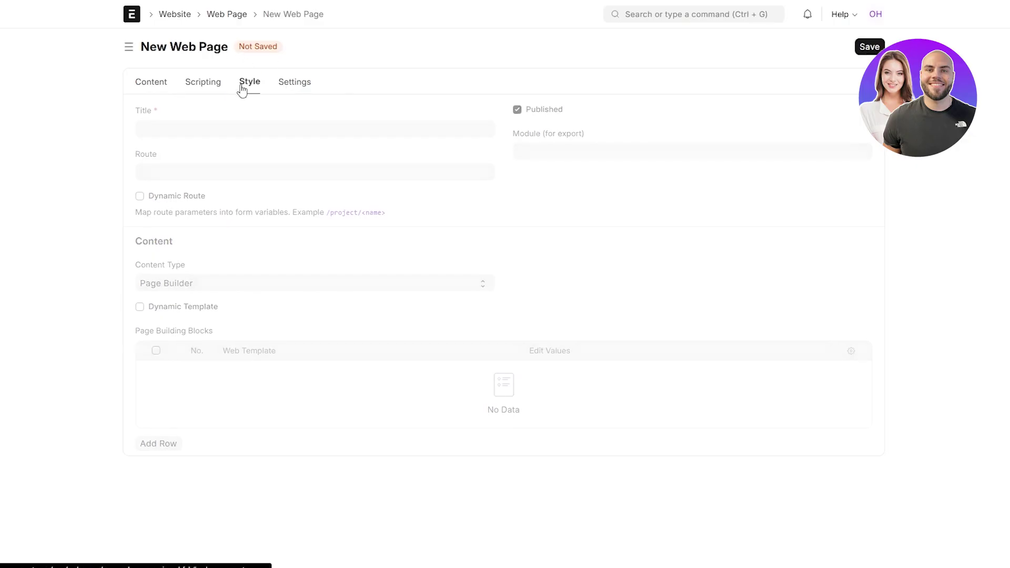
{"action": "left_click", "coordinate": [215, 91]}
{"action": "left_click", "coordinate": [293, 91]}
{"action": "left_click", "coordinate": [145, 91]}
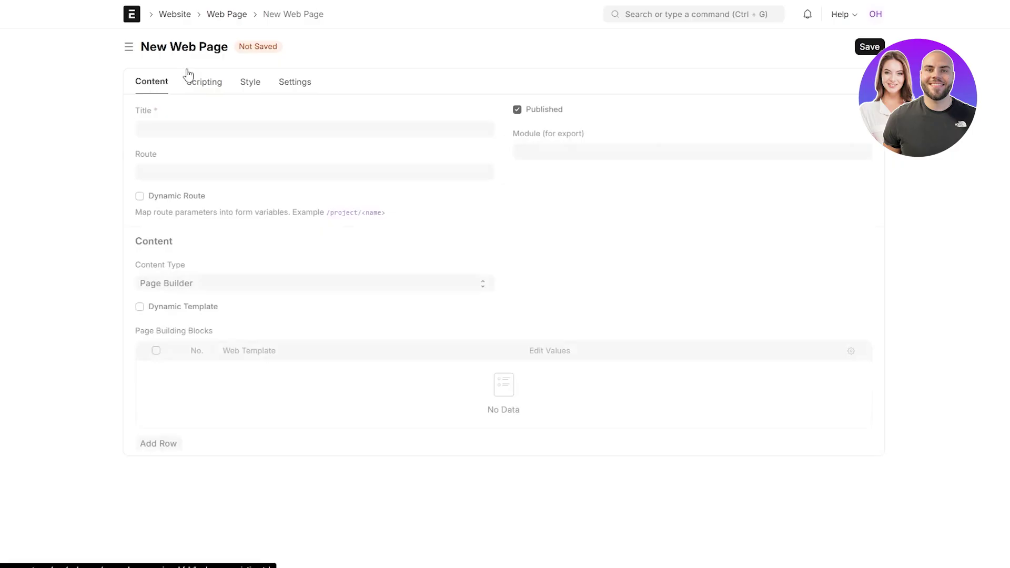
Discard the unsaved page and return to the Website workspace via the breadcrumb.
{"action": "key", "text": "alt+Left"}
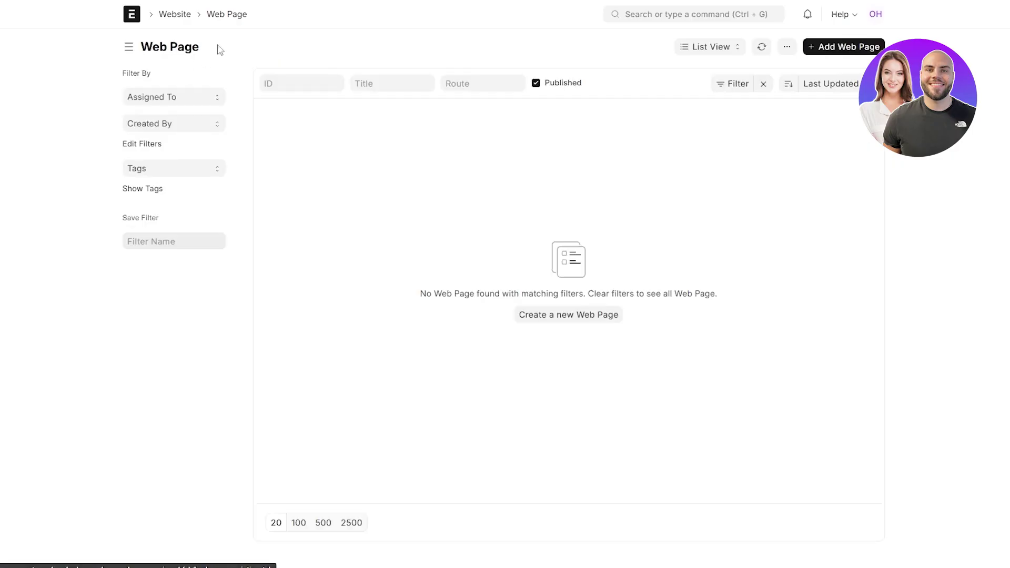
{"action": "left_click", "coordinate": [174, 14]}
{"action": "scroll", "coordinate": [472, 475], "scroll_direction": "down", "scroll_amount": 2}
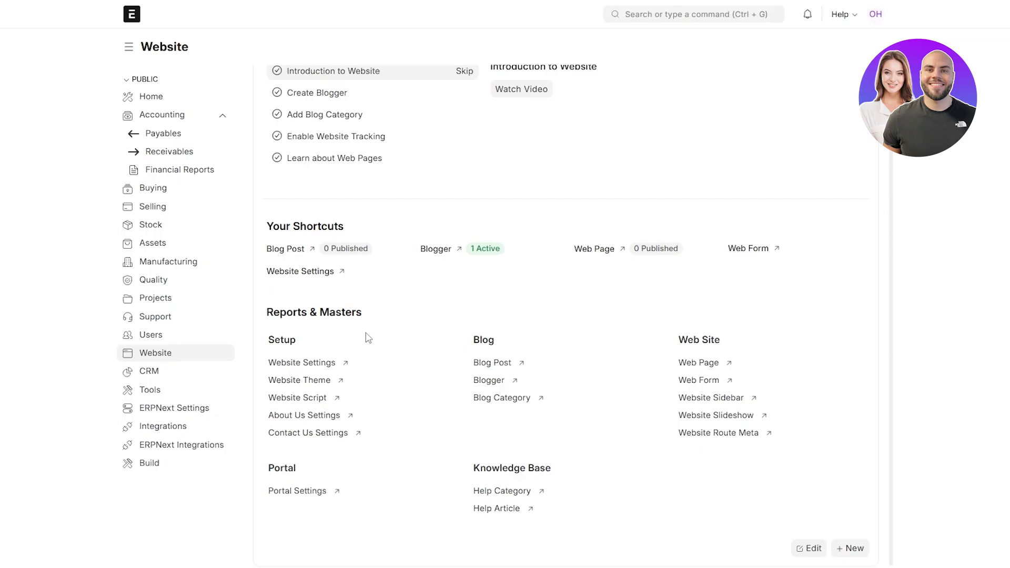
Visit the CRM workspace, toggle the PUBLIC sidebar section, then open and scroll the Home workspace.
{"action": "left_click", "coordinate": [171, 380]}
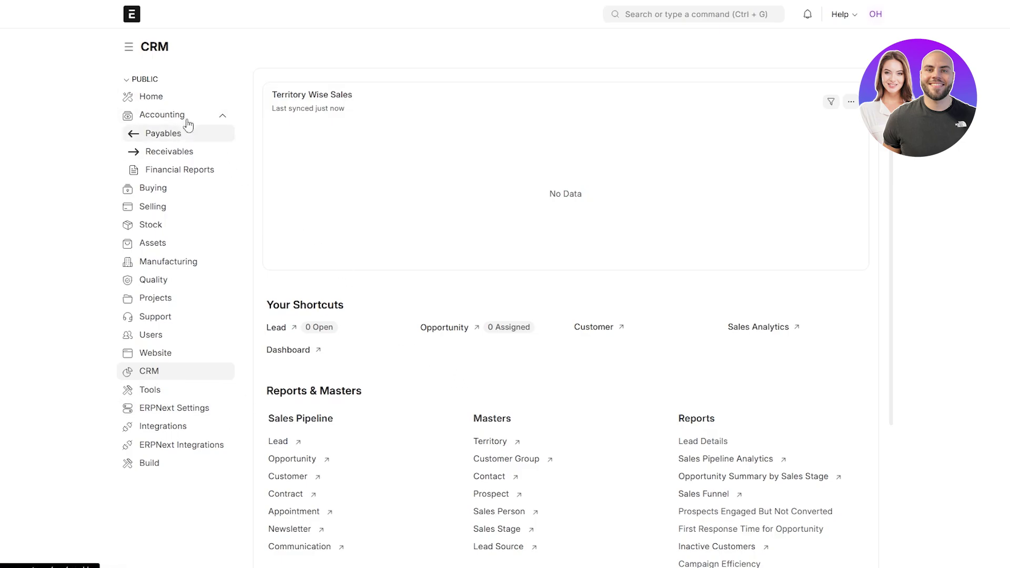
{"action": "left_click", "coordinate": [127, 80]}
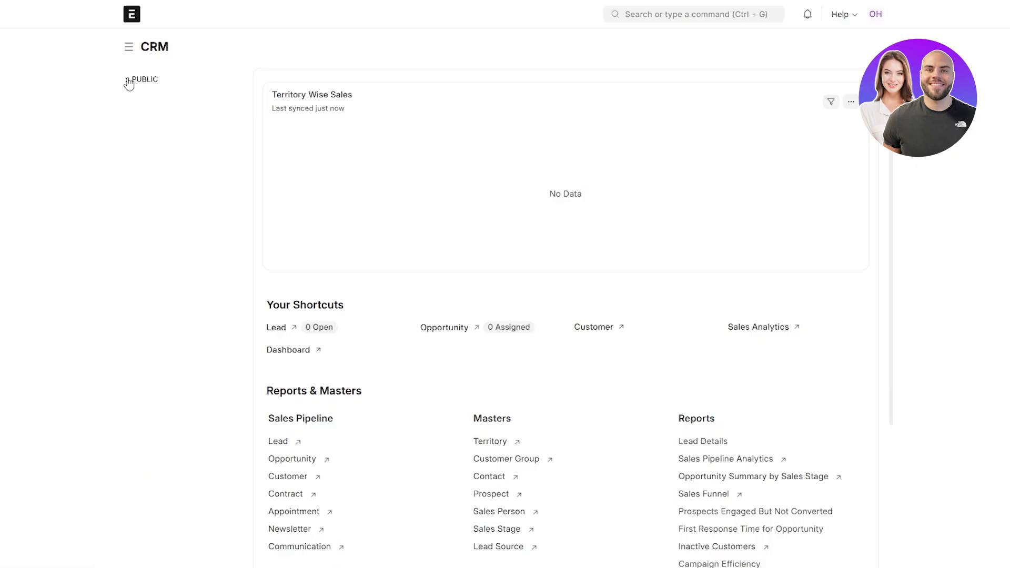
{"action": "left_click", "coordinate": [128, 80]}
{"action": "left_click", "coordinate": [129, 100]}
{"action": "scroll", "coordinate": [392, 39], "scroll_direction": "down", "scroll_amount": 3}
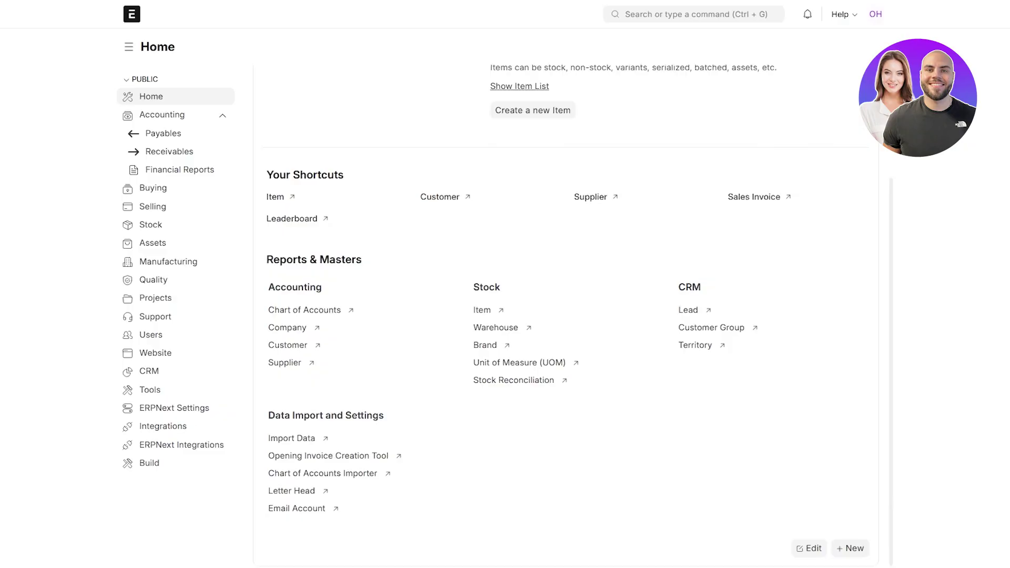
{"action": "scroll", "coordinate": [194, 467], "scroll_direction": "up", "scroll_amount": 3}
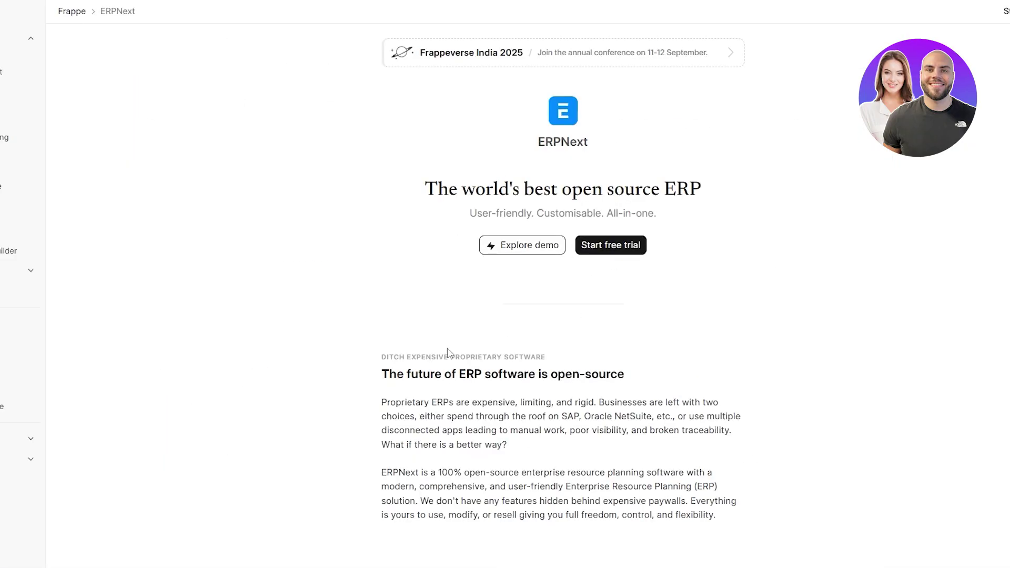
Scroll to the ERPNext pricing plans and highlight the enterprise plan heading.
{"action": "scroll", "coordinate": [473, 289], "scroll_direction": "down", "scroll_amount": 6}
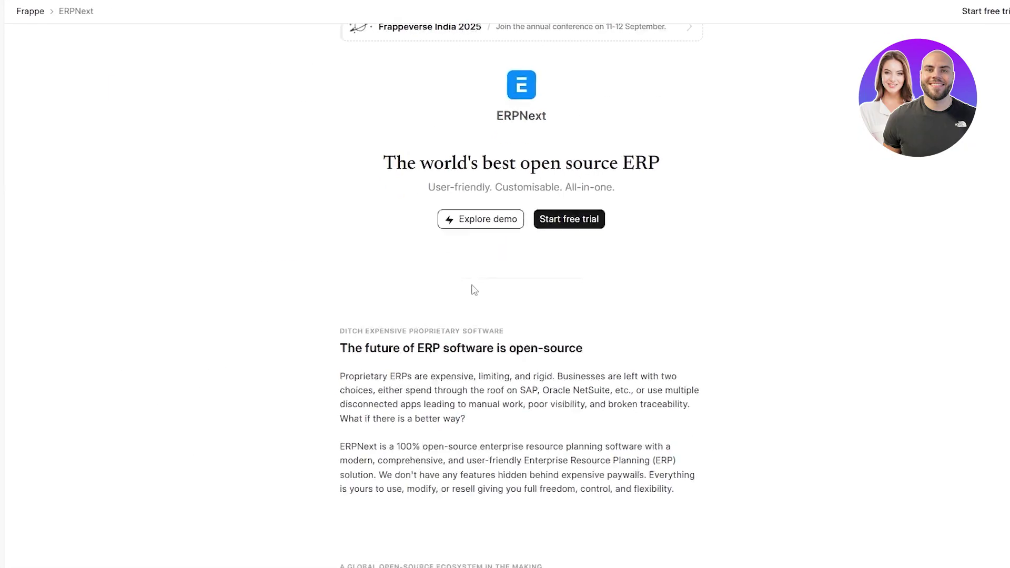
{"action": "scroll", "coordinate": [446, 424], "scroll_direction": "down", "scroll_amount": 5}
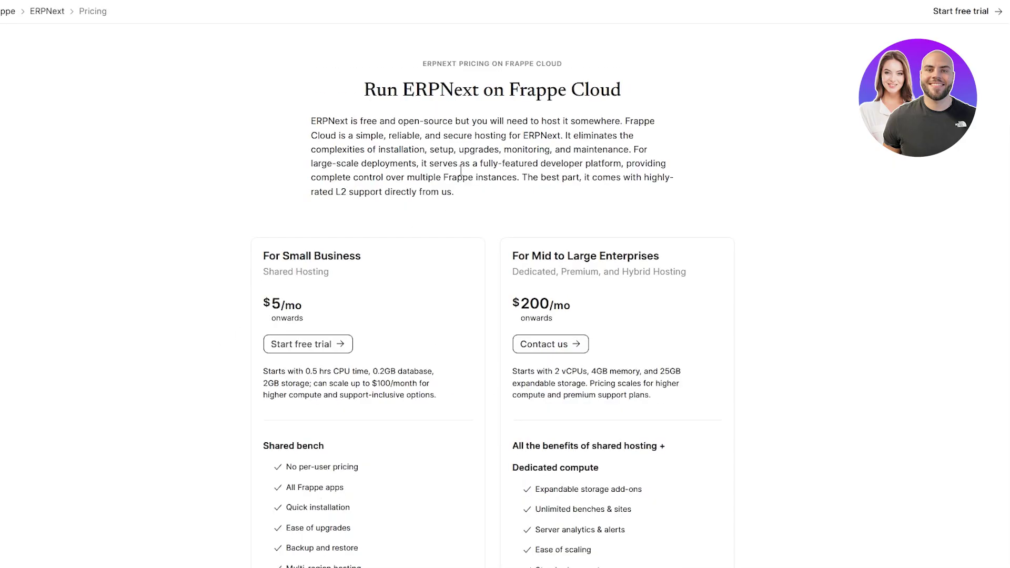
{"action": "scroll", "coordinate": [458, 290], "scroll_direction": "down", "scroll_amount": 15}
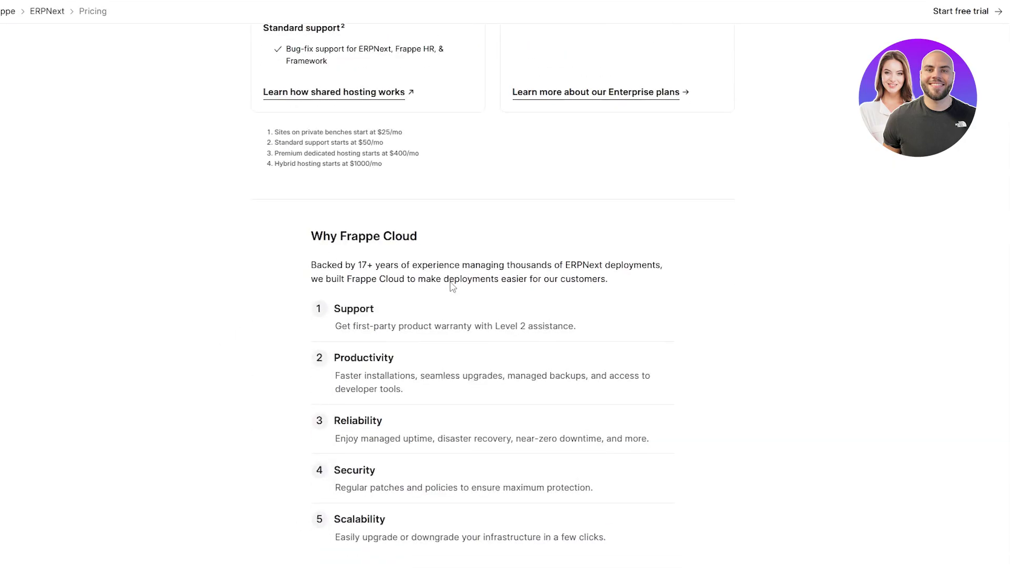
{"action": "scroll", "coordinate": [452, 287], "scroll_direction": "up", "scroll_amount": 10}
{"action": "left_click_drag", "start_coordinate": [275, 135], "coordinate": [692, 144]}
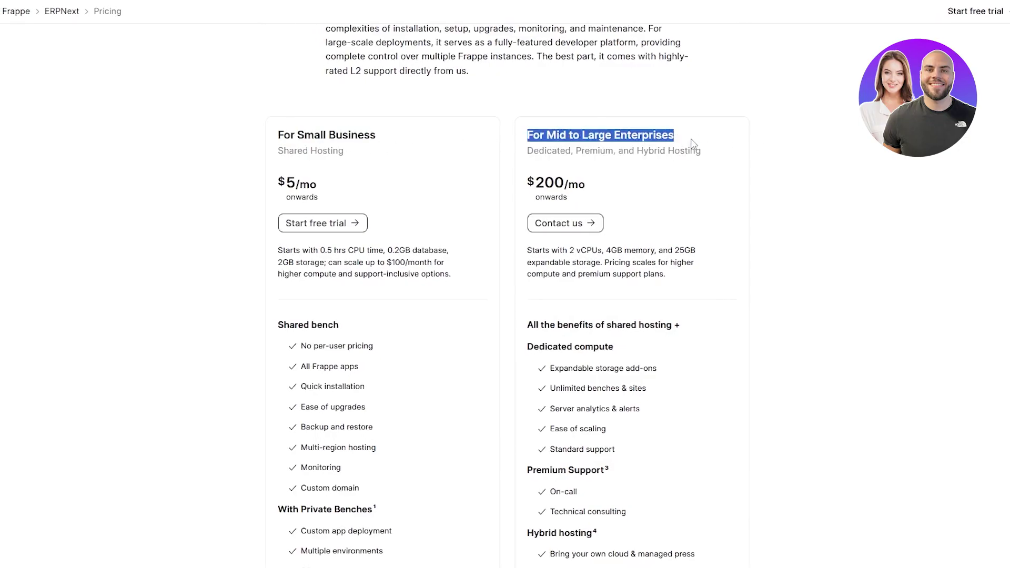
{"action": "left_click", "coordinate": [677, 146]}
Highlight the Small Business plan details: $5/mo, 0.2GB database, 2GB storage, $100/month scaling limit.
{"action": "left_click_drag", "start_coordinate": [282, 184], "coordinate": [315, 184]}
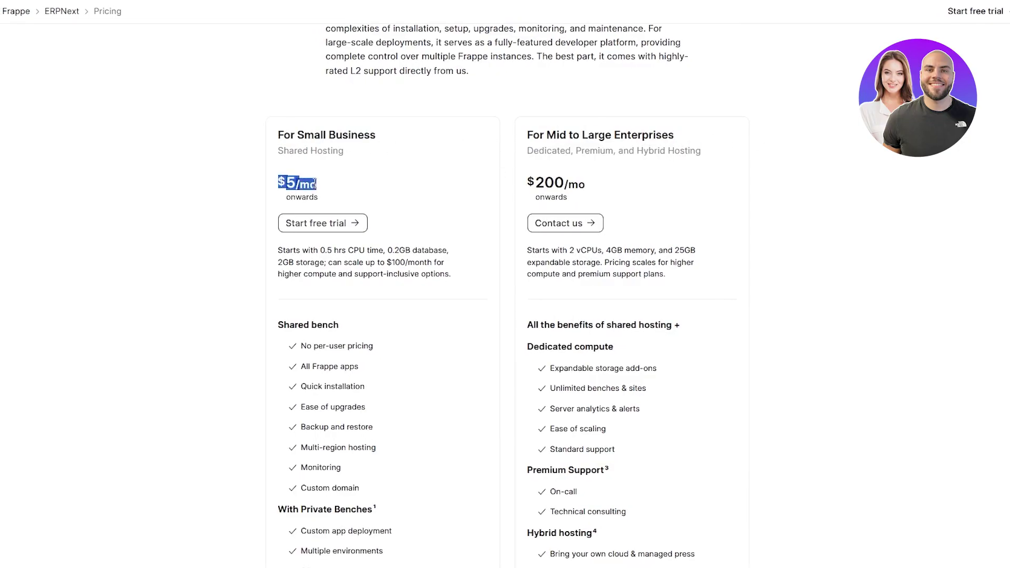
{"action": "left_click_drag", "start_coordinate": [317, 250], "coordinate": [454, 252]}
{"action": "left_click", "coordinate": [409, 250]}
{"action": "left_click", "coordinate": [448, 249]}
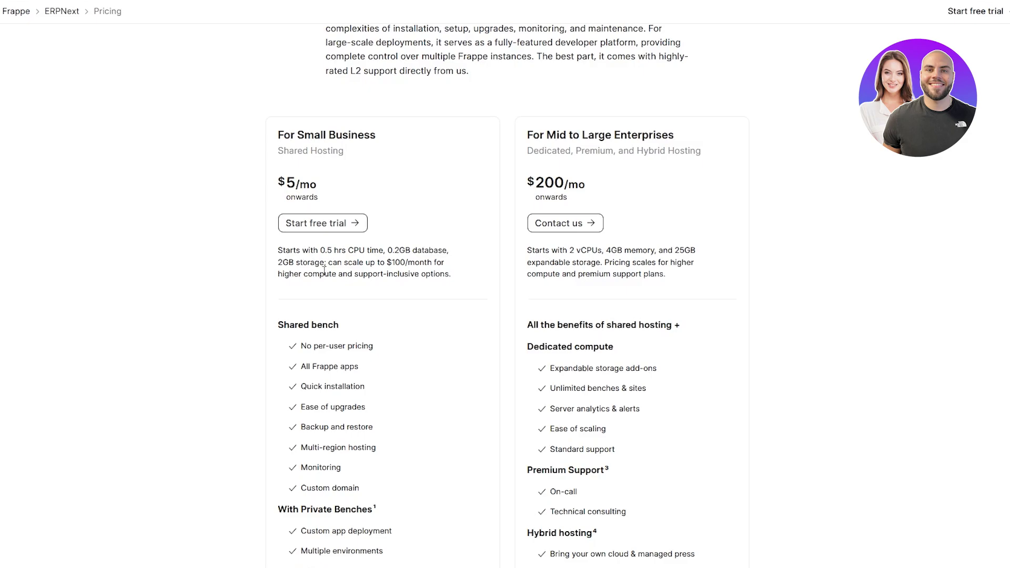
{"action": "double_click", "coordinate": [292, 263]}
{"action": "left_click", "coordinate": [338, 263]}
{"action": "left_click_drag", "start_coordinate": [380, 262], "coordinate": [431, 264]}
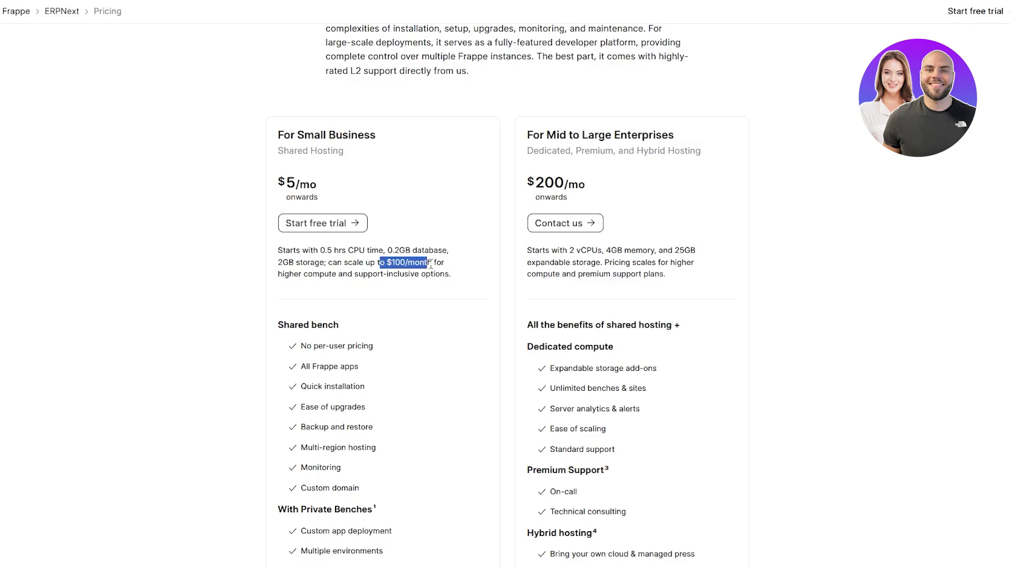
{"action": "left_click_drag", "start_coordinate": [353, 278], "coordinate": [391, 278]}
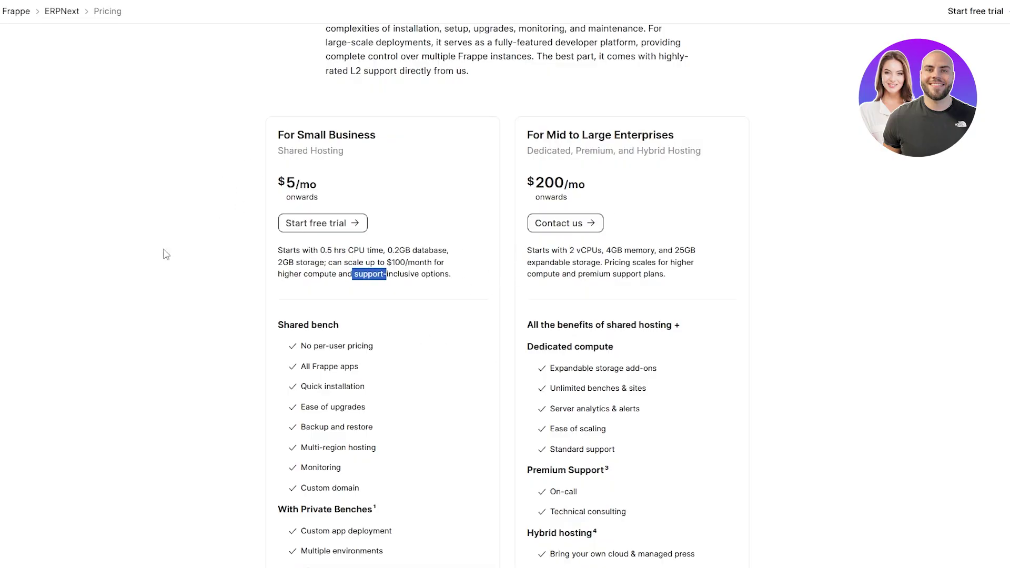
Highlight the $200 enterprise price and its 2 vCPUs spec.
{"action": "scroll", "coordinate": [257, 266], "scroll_direction": "down", "scroll_amount": 6}
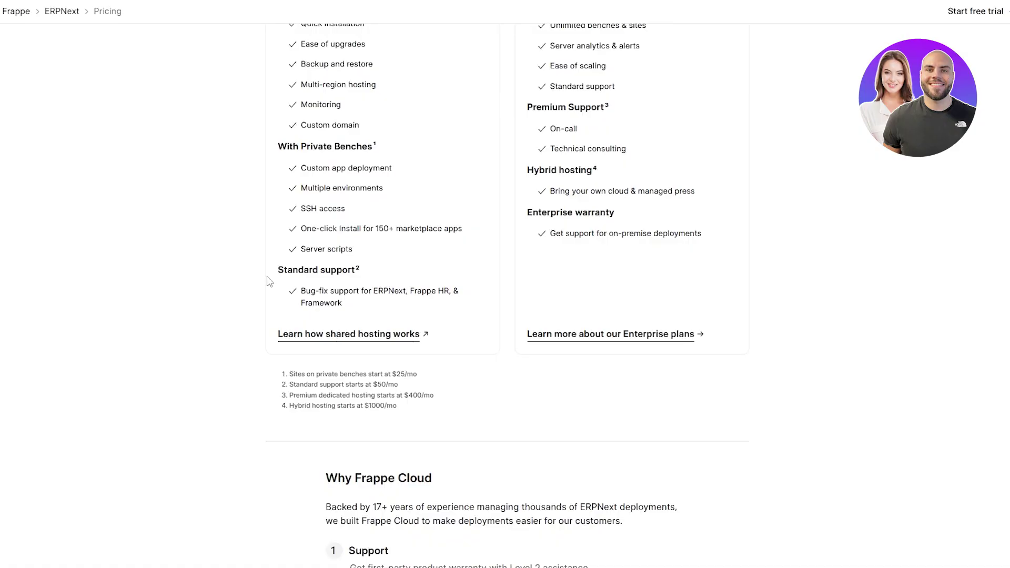
{"action": "scroll", "coordinate": [270, 281], "scroll_direction": "up", "scroll_amount": 3}
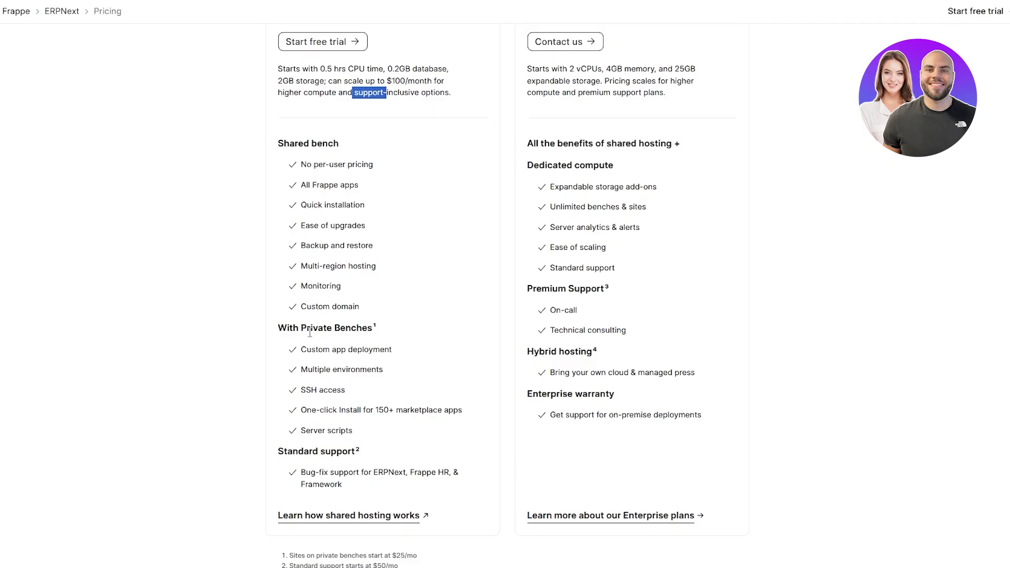
{"action": "scroll", "coordinate": [280, 360], "scroll_direction": "up", "scroll_amount": 4}
{"action": "left_click_drag", "start_coordinate": [528, 242], "coordinate": [562, 245]}
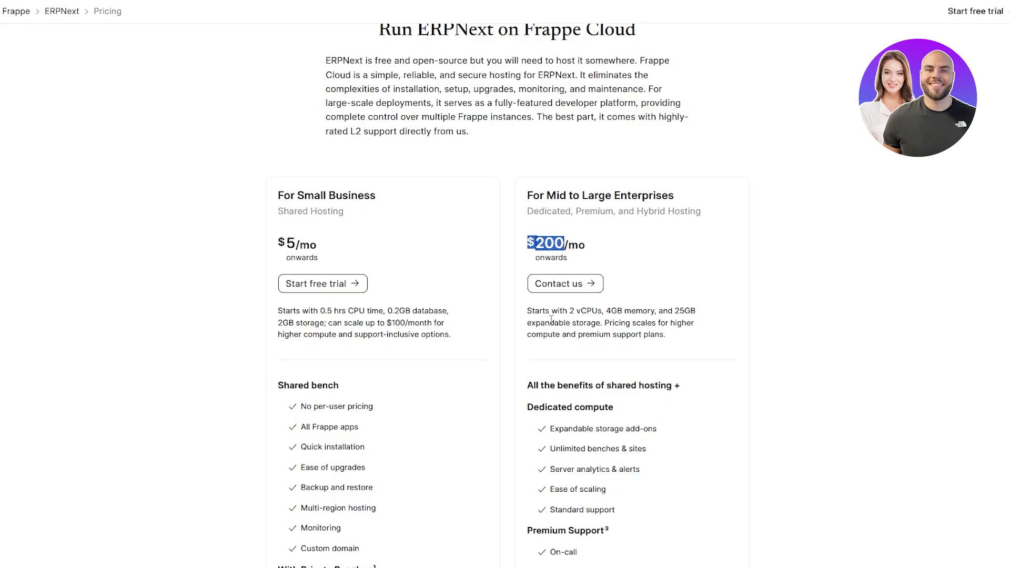
{"action": "left_click", "coordinate": [572, 311]}
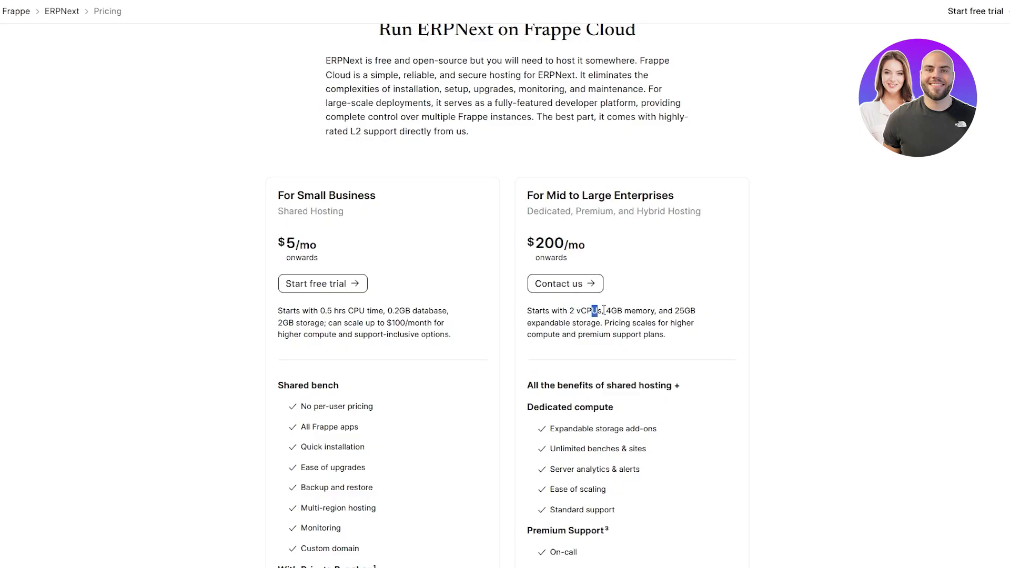
{"action": "left_click_drag", "start_coordinate": [604, 311], "coordinate": [613, 311]}
Scroll up and highlight the 'Run ERPNext on Frappe Cloud' title.
{"action": "scroll", "coordinate": [363, 401], "scroll_direction": "up", "scroll_amount": 1}
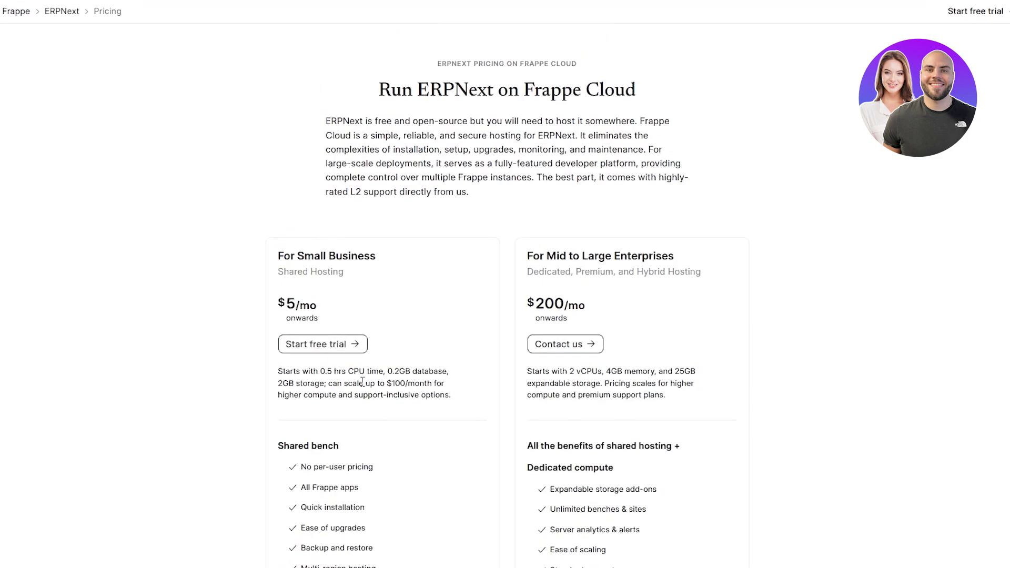
{"action": "left_click_drag", "start_coordinate": [408, 96], "coordinate": [508, 89]}
{"action": "left_click", "coordinate": [429, 134]}
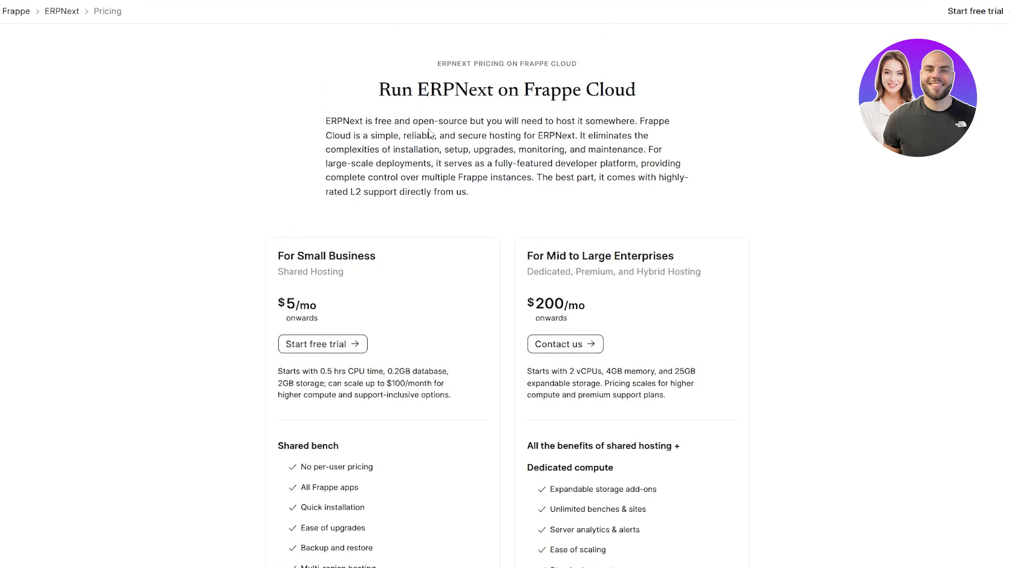